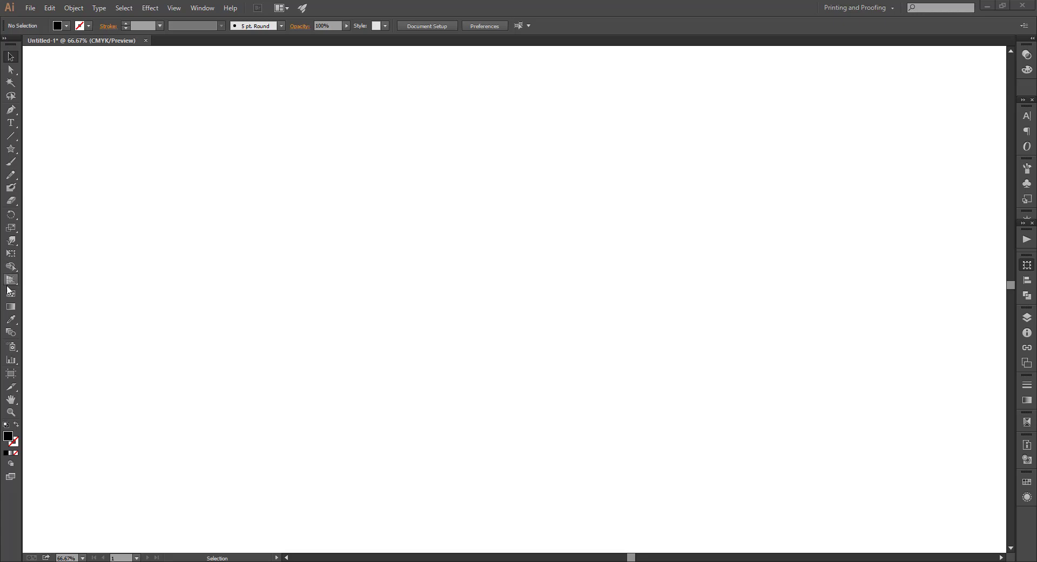
Open the Warp tool's options and examine the preset choices for brush width, height, angle and intensity.
click(7, 240)
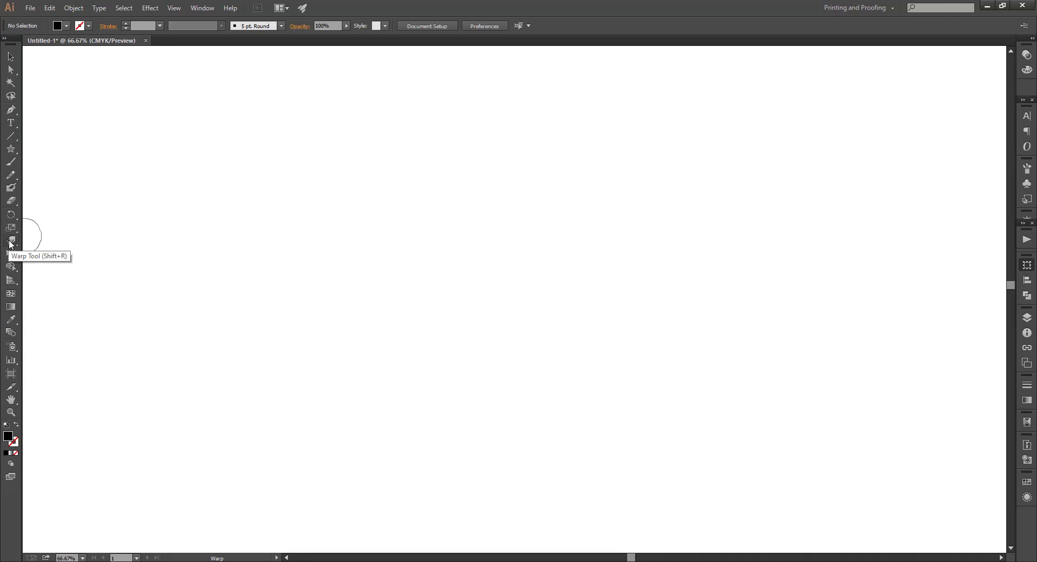
double_click(10, 241)
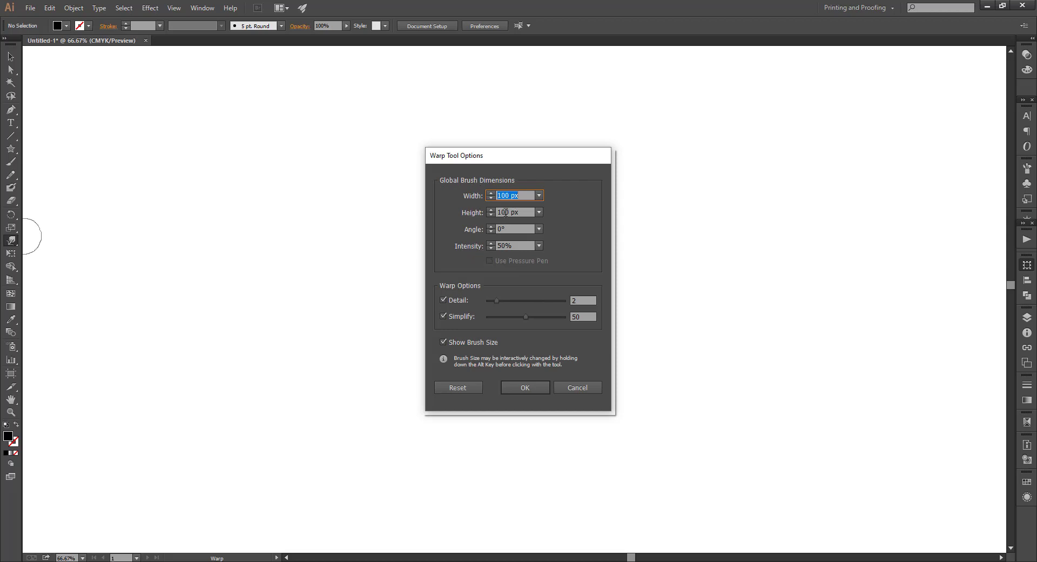
click(539, 196)
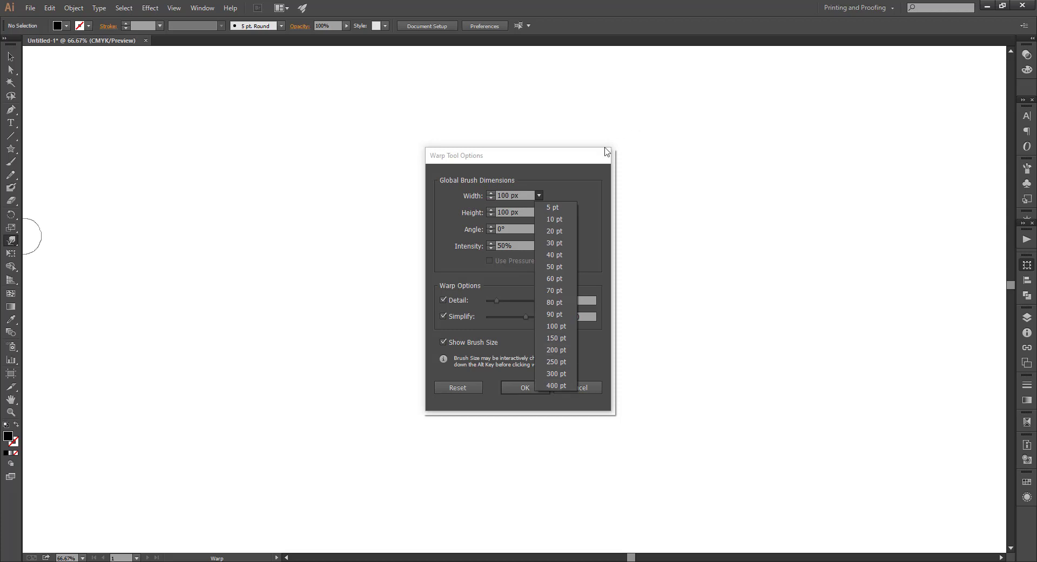
click(596, 208)
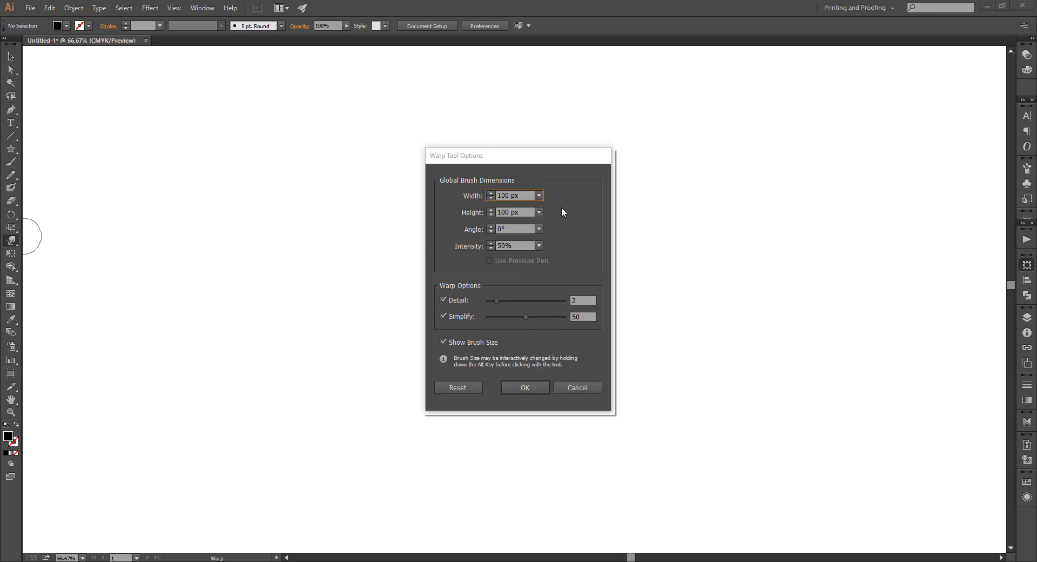
click(539, 212)
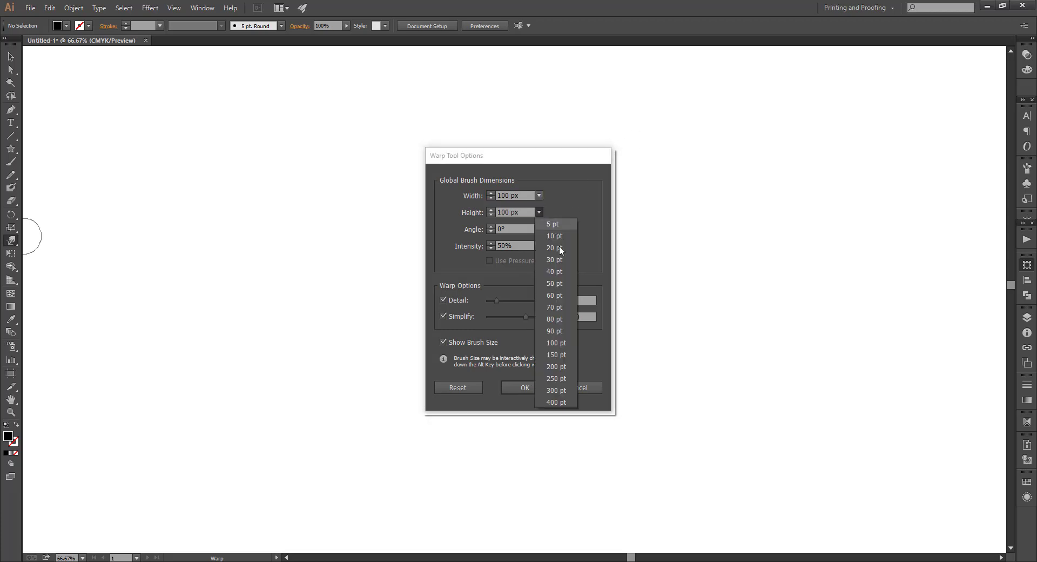
click(582, 214)
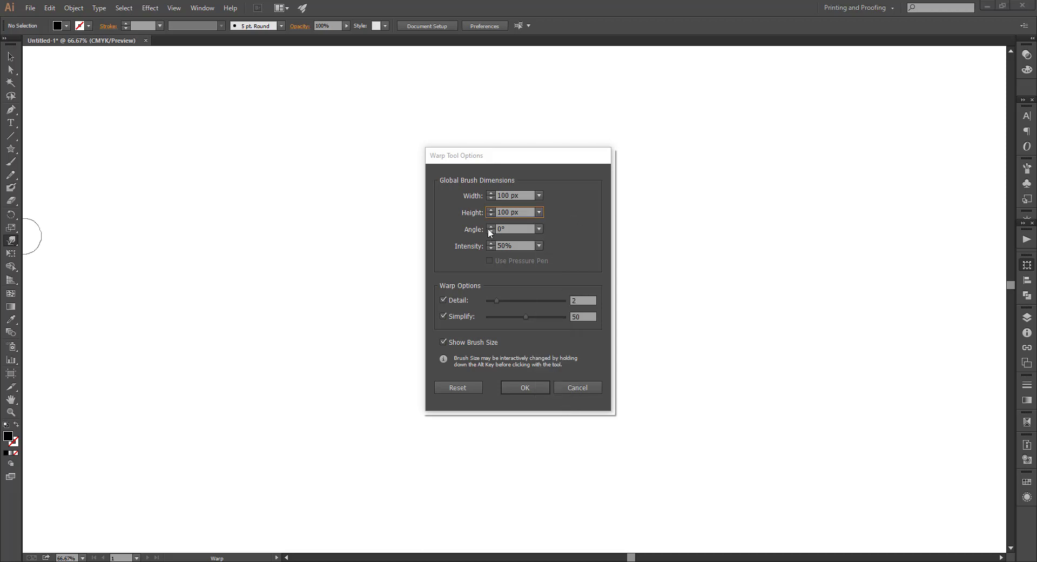
click(539, 229)
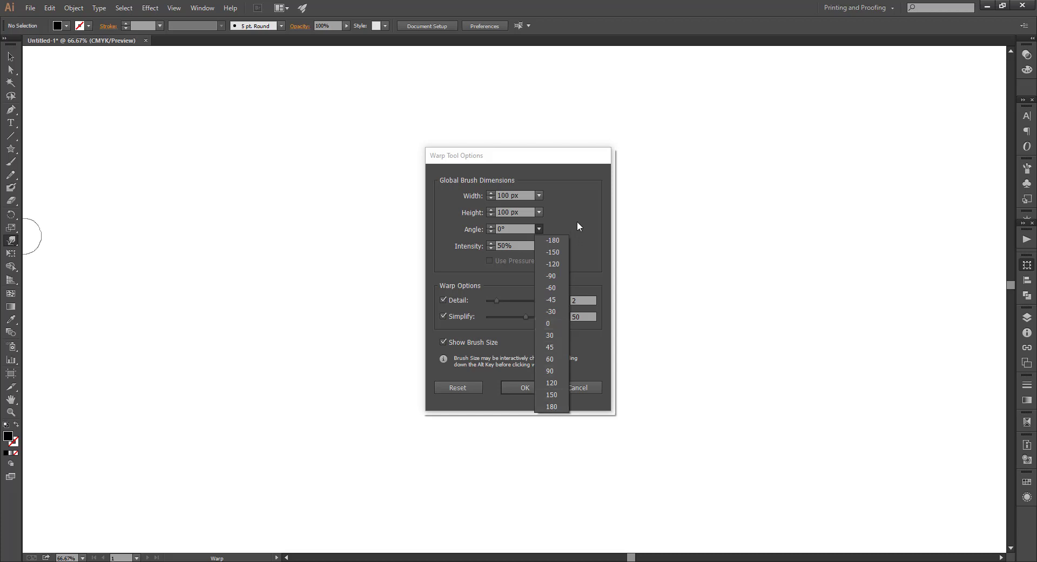
click(462, 252)
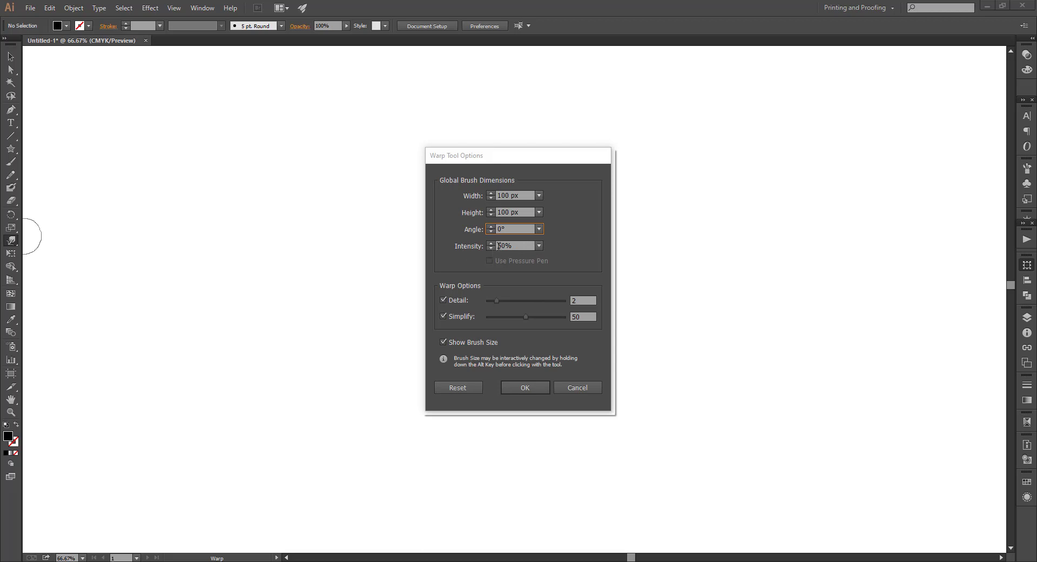
click(539, 247)
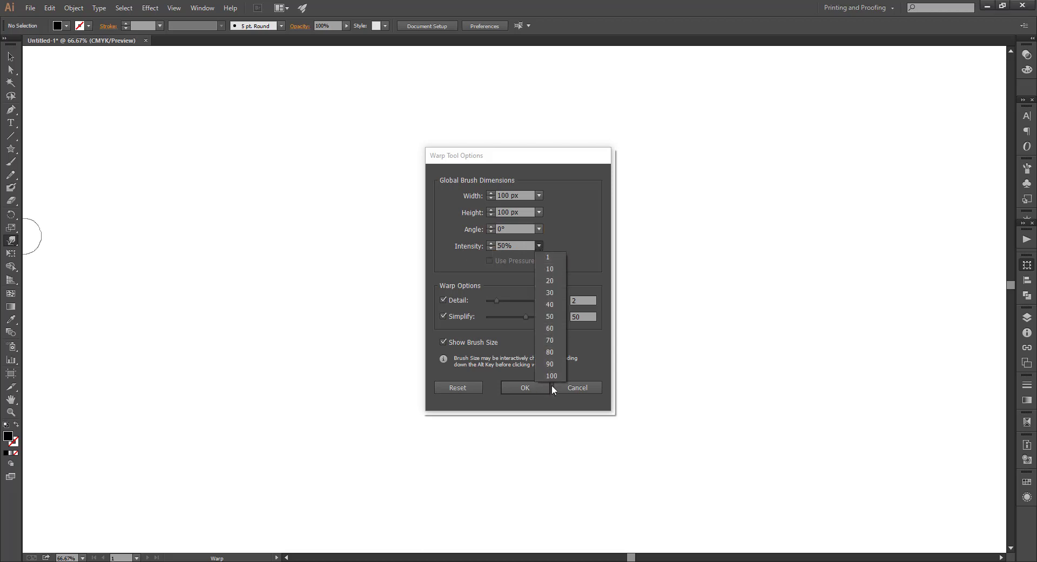
click(457, 258)
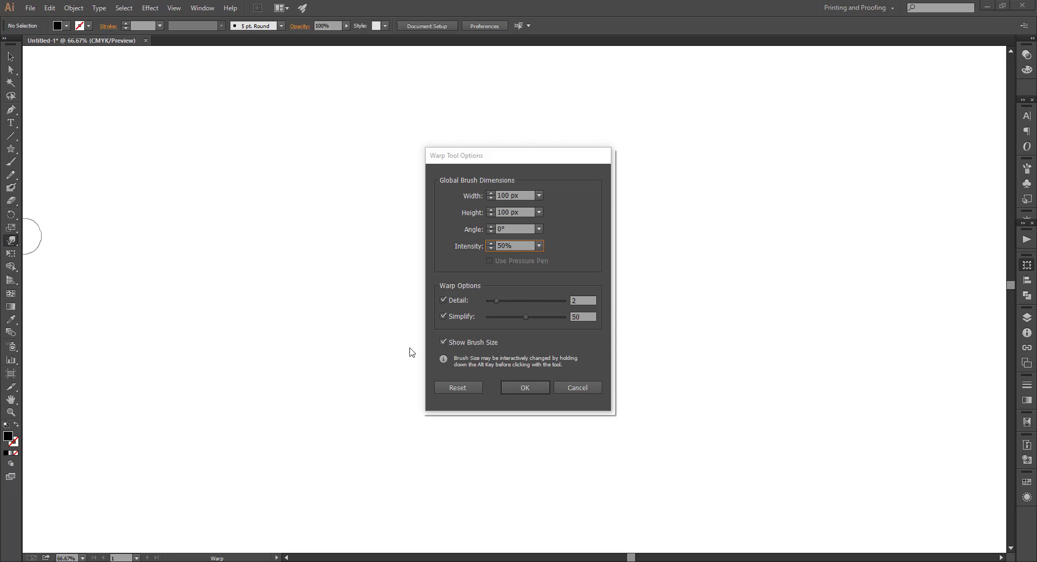
click(523, 388)
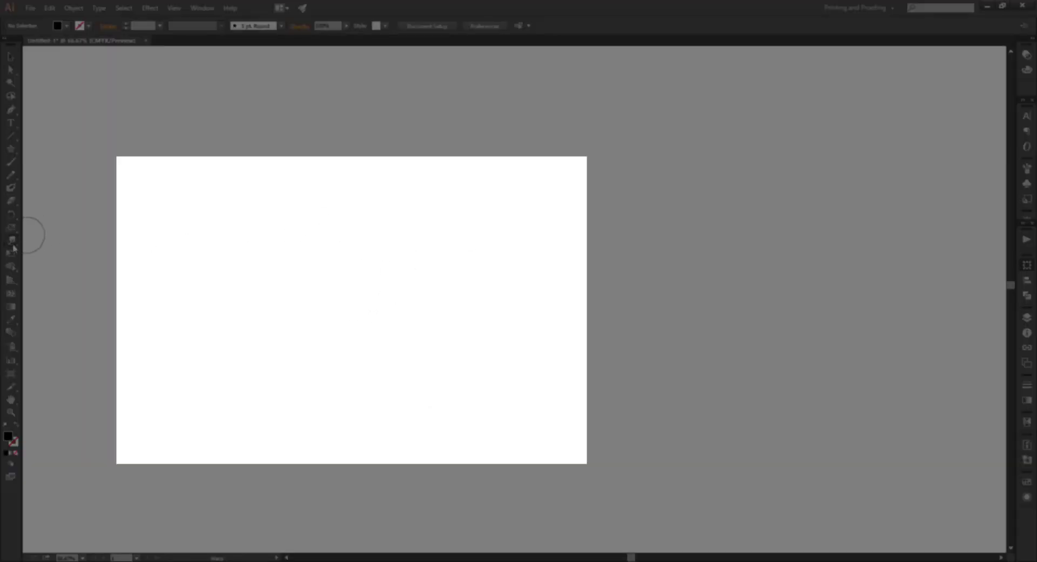
Turn off Show Brush Size for the Warp tool, apply the change, and turn the option back on.
double_click(11, 240)
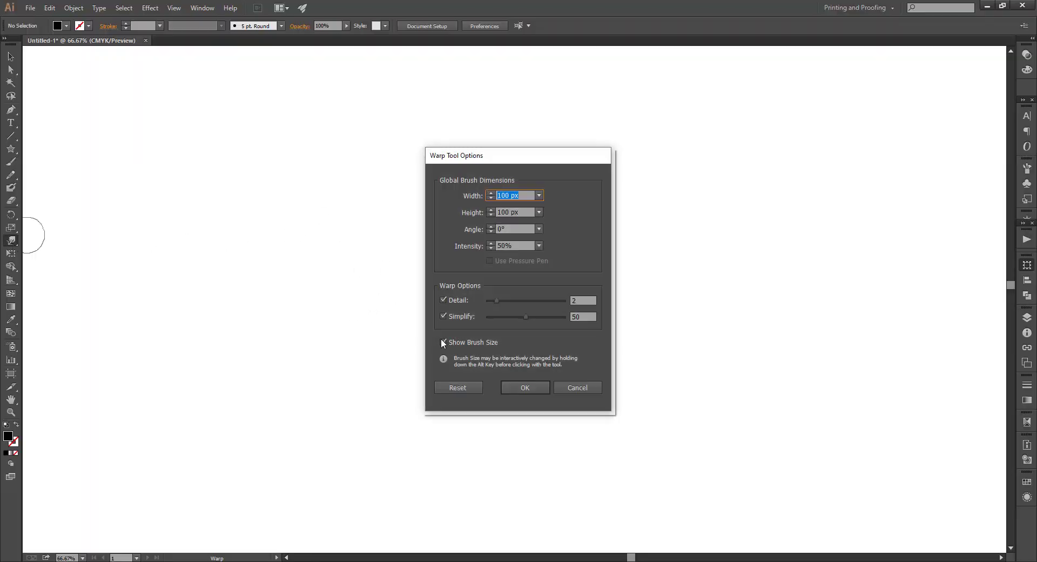
click(442, 342)
click(525, 388)
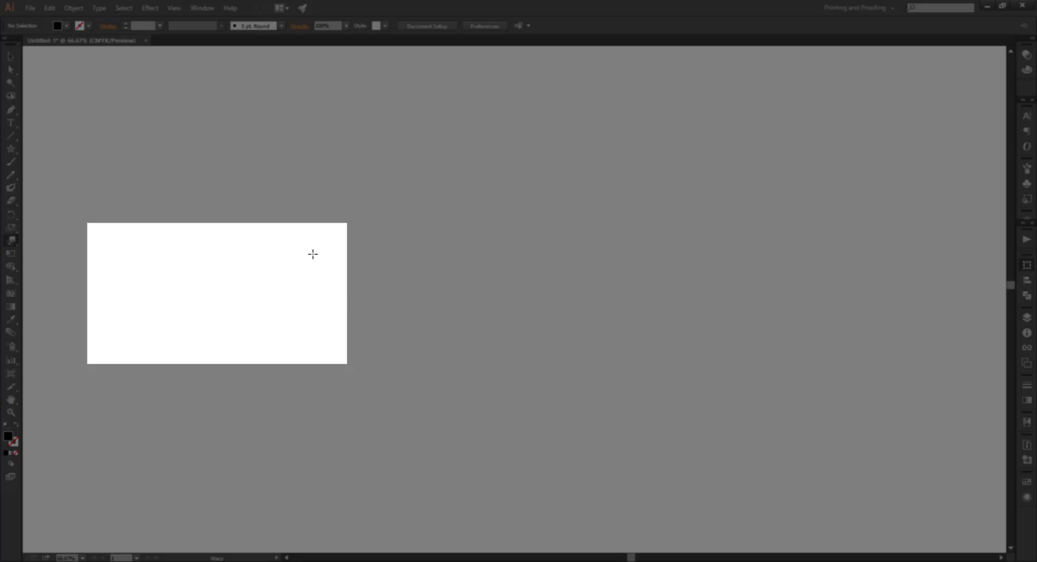
double_click(12, 241)
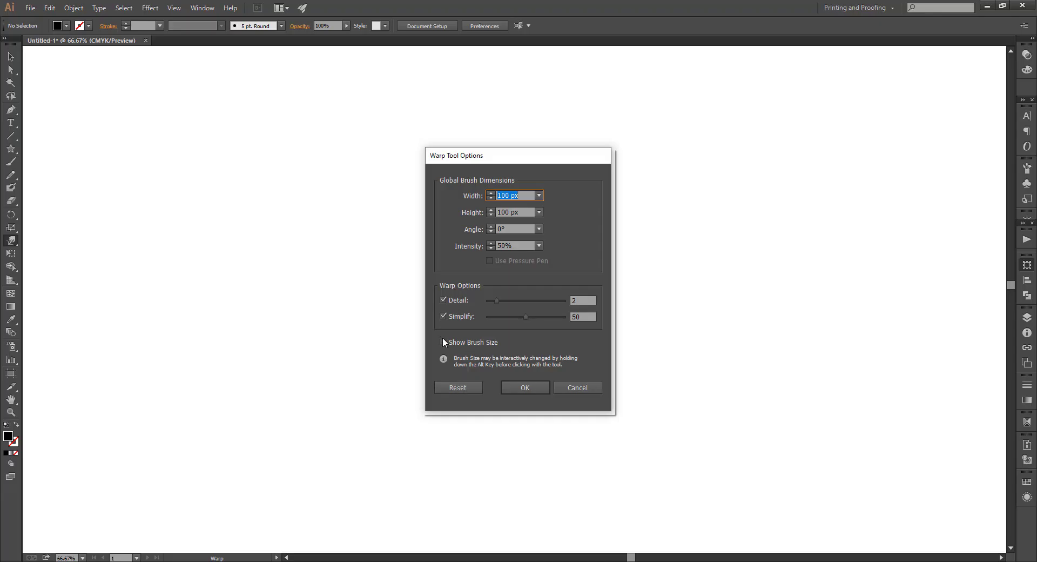
click(443, 342)
click(536, 388)
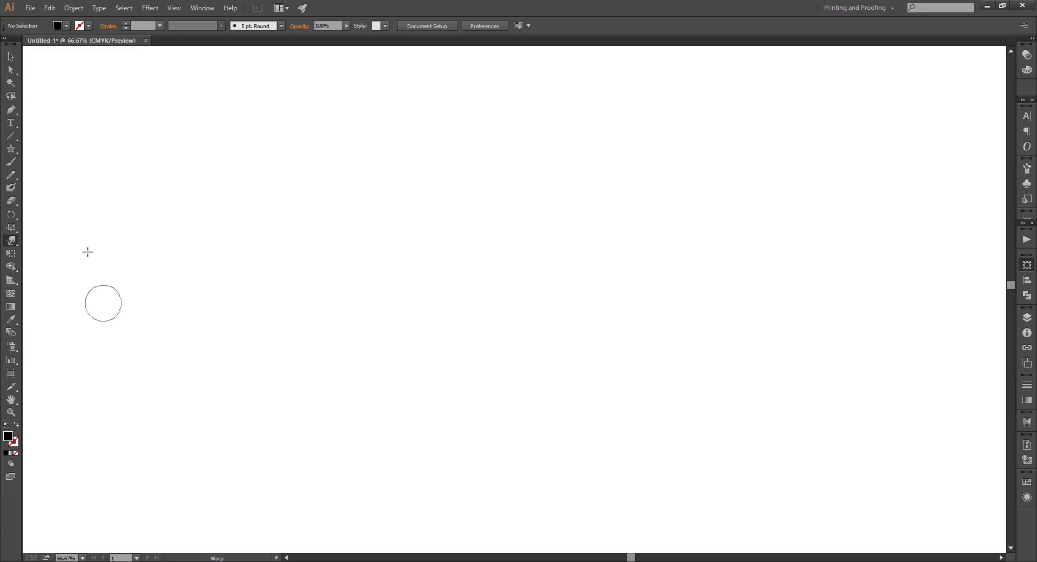
Draw a horizontal line about 1044 px long across the middle of the artboard and set its stroke weight to 39 pt.
click(8, 136)
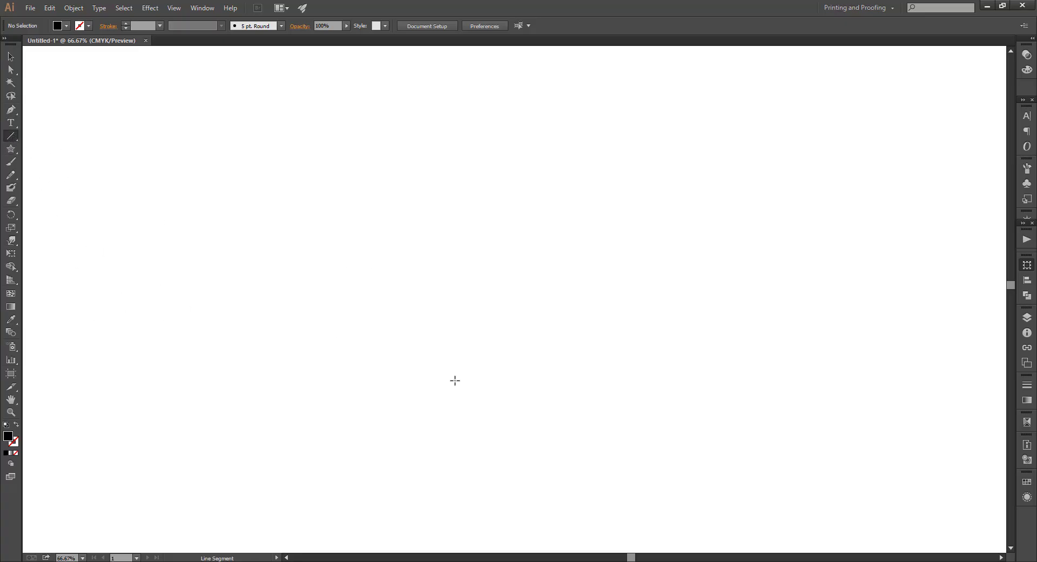
drag(348, 299, 723, 298)
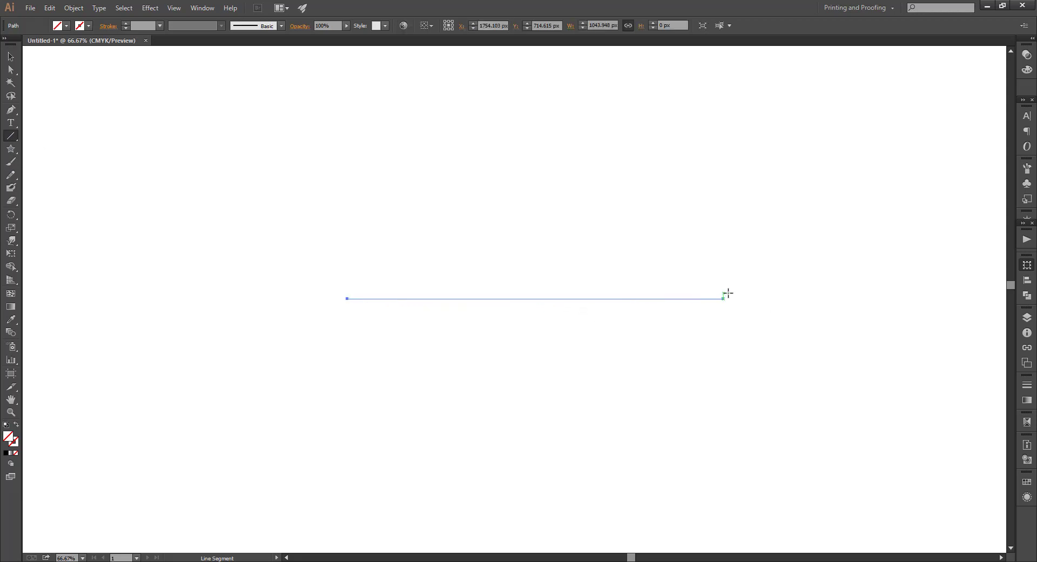
click(125, 24)
drag(125, 24, 125, 23)
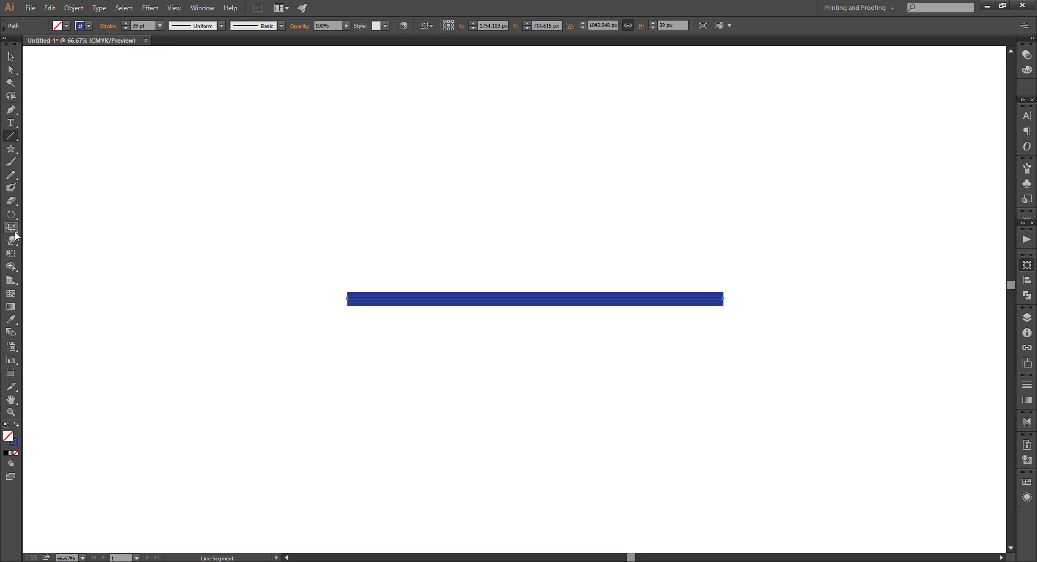
Warp the line into a wave about 81 px high along its whole length and move it to the artboard's upper-right area.
click(10, 241)
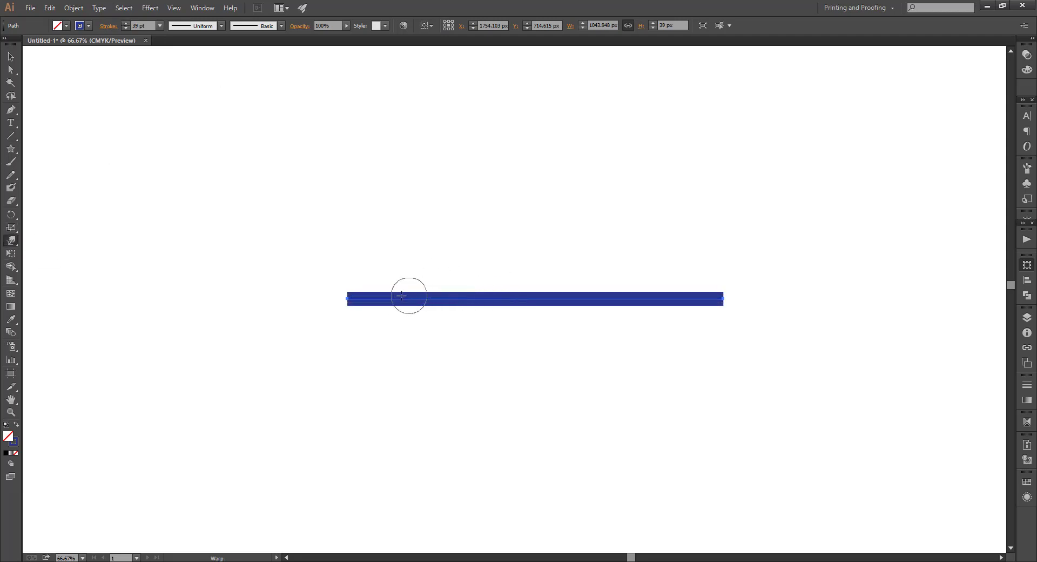
mouse_move(363, 298)
mouse_down()
mouse_move(375, 273)
mouse_move(410, 299)
mouse_move(401, 301)
mouse_move(410, 312)
mouse_move(472, 281)
mouse_move(514, 317)
mouse_move(580, 276)
mouse_move(618, 326)
mouse_move(657, 304)
mouse_move(683, 257)
mouse_move(703, 317)
mouse_up()
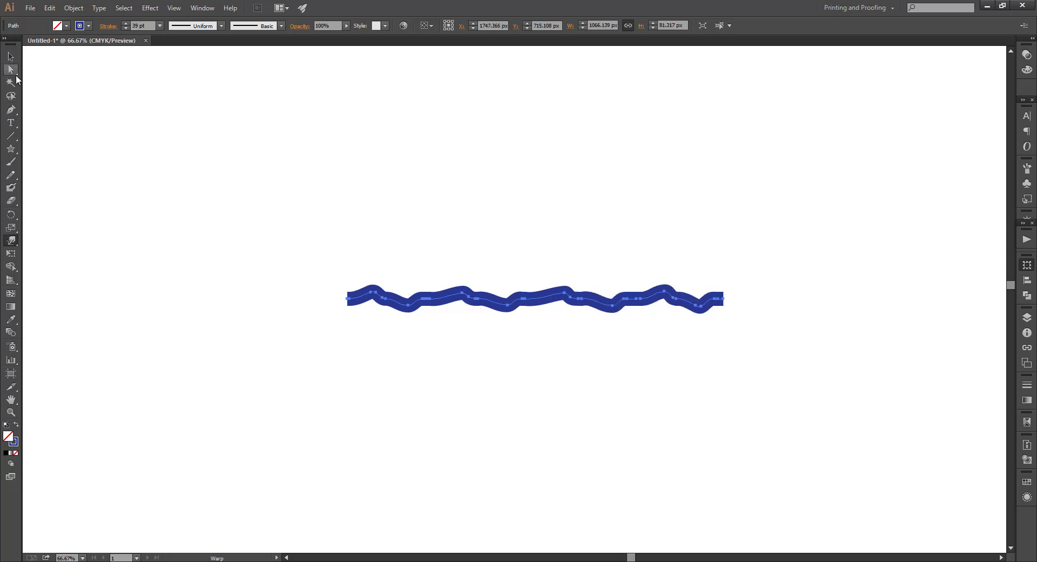
click(9, 57)
drag(559, 290, 849, 79)
mouse_move(588, 300)
mouse_down()
mouse_move(888, 86)
mouse_move(863, 85)
mouse_up()
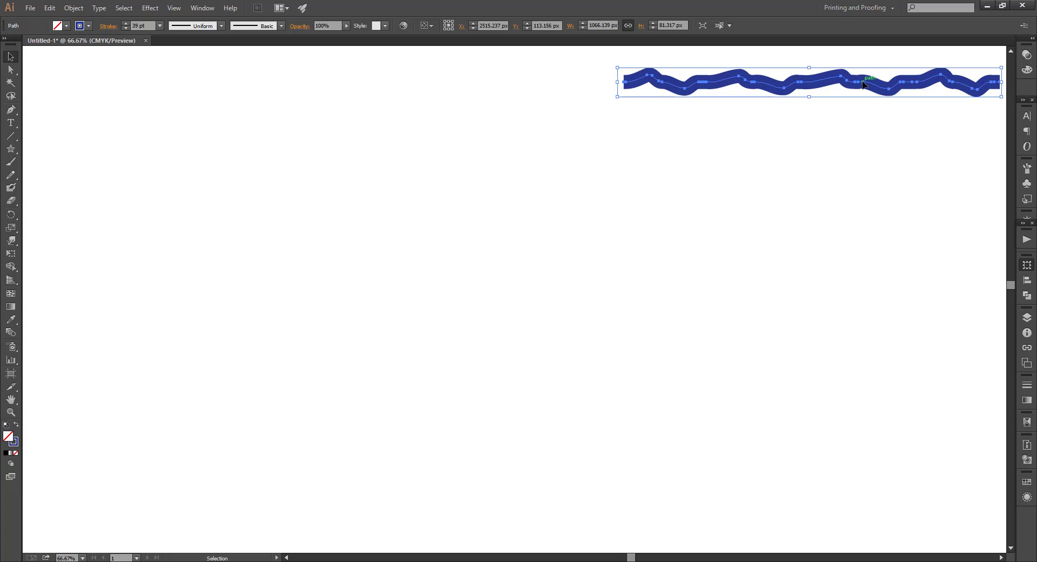
Draw a closed four-sided frame about 535 px wide with the Pen tool near the artboard's centre and deselect it.
click(11, 110)
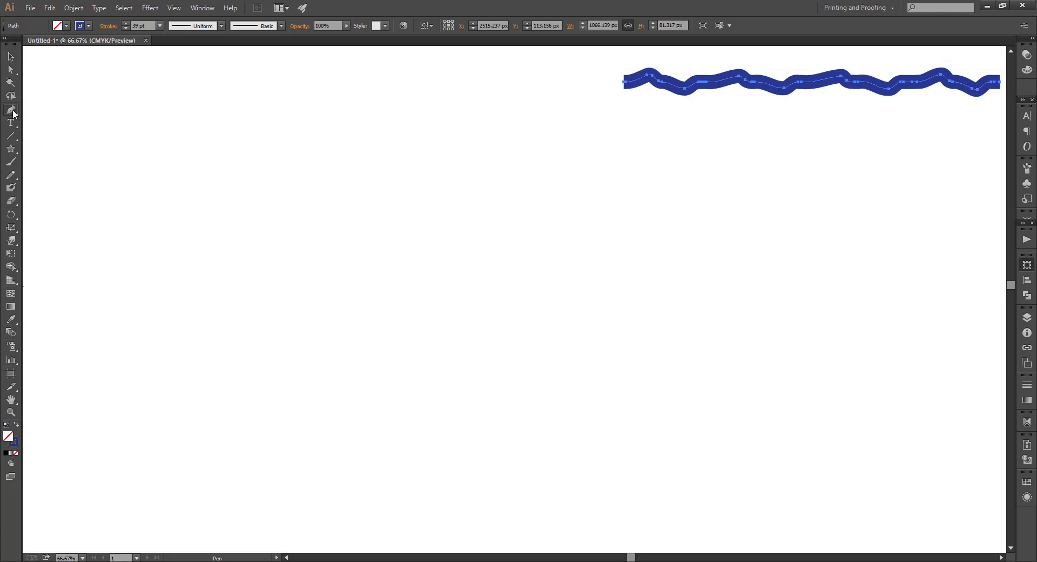
click(352, 287)
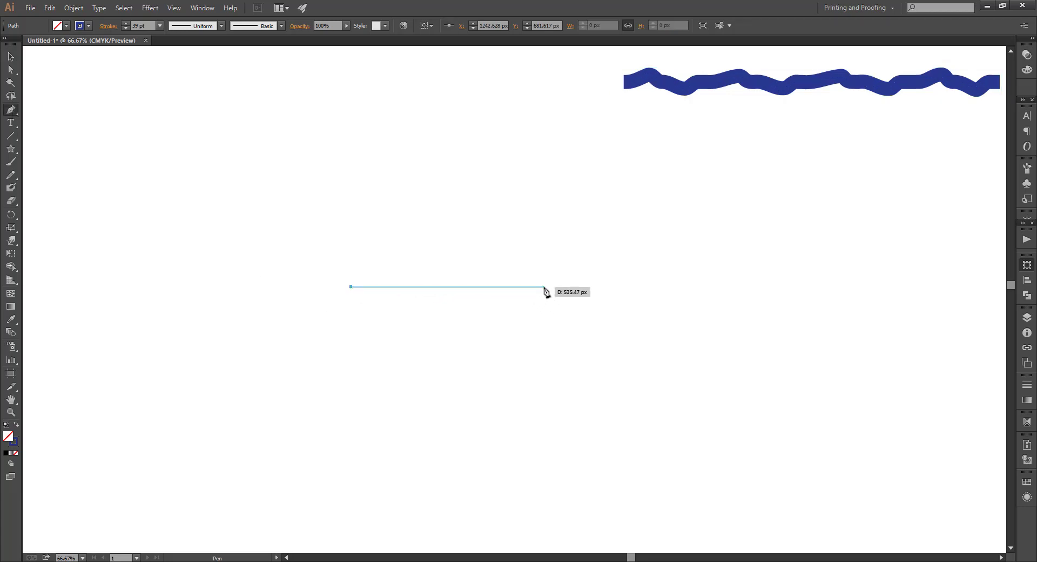
shift+click(544, 290)
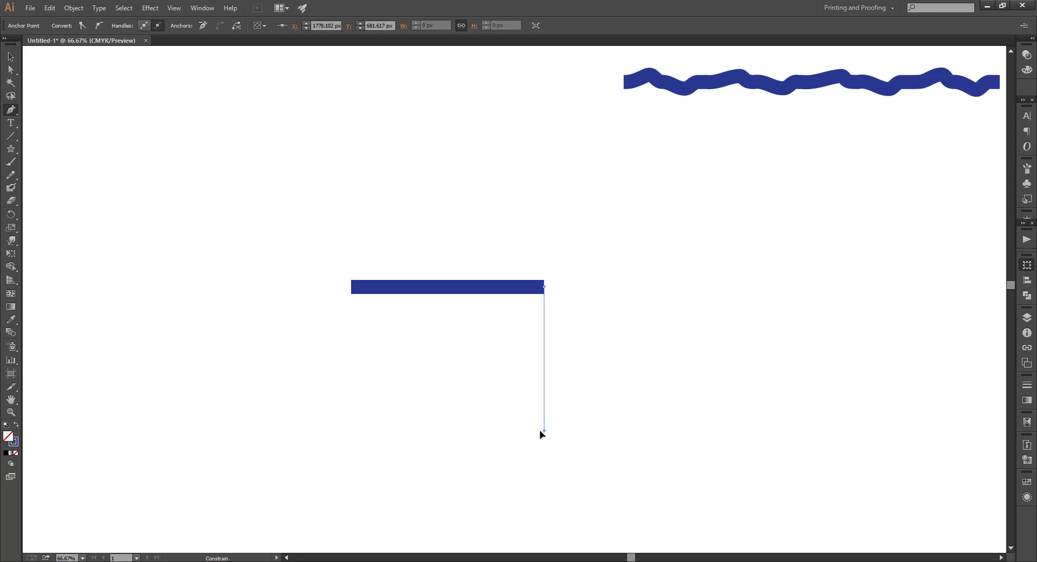
shift+click(543, 432)
shift+click(349, 431)
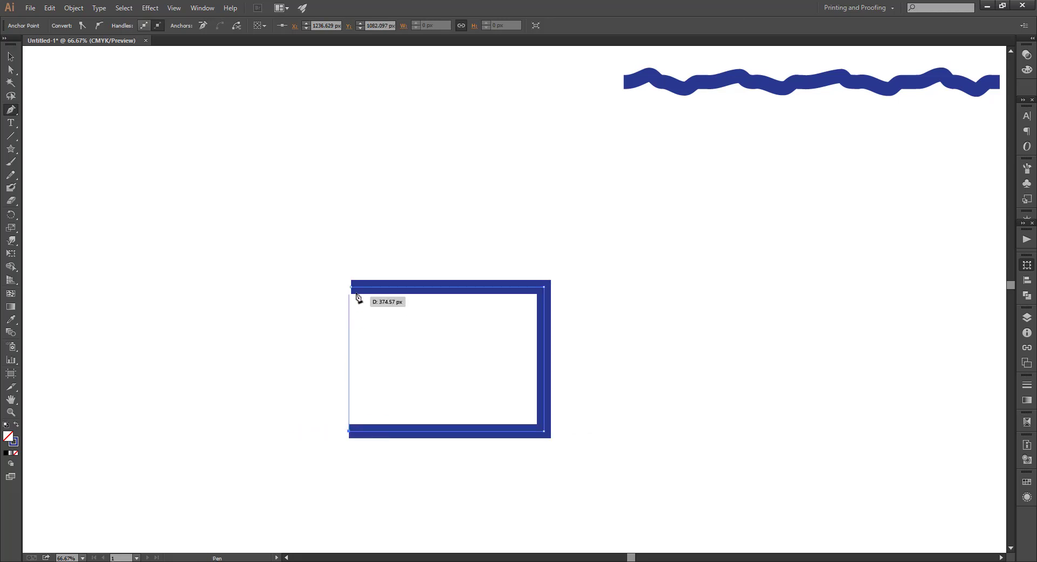
click(351, 287)
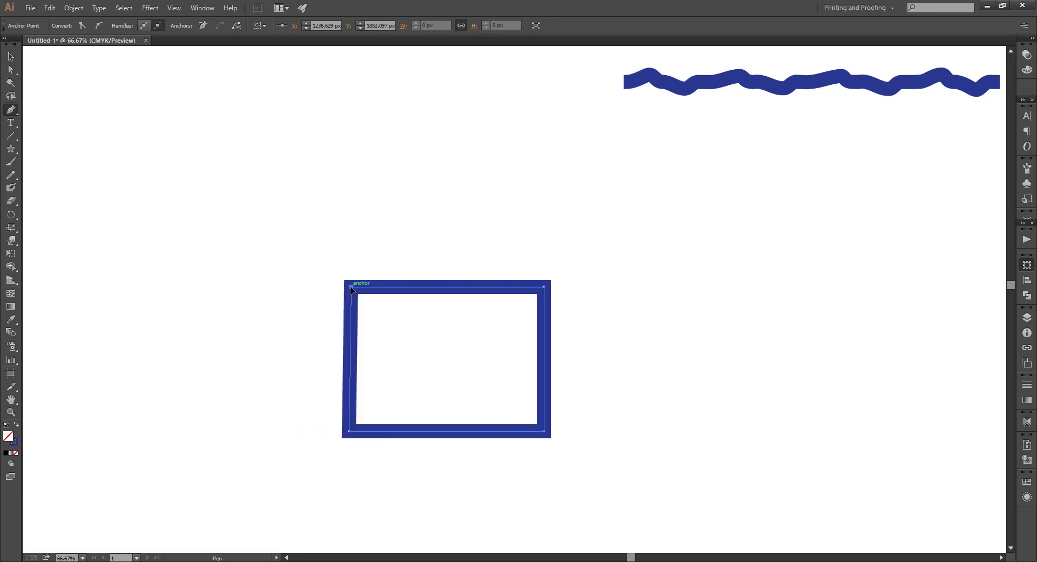
click(10, 57)
click(276, 270)
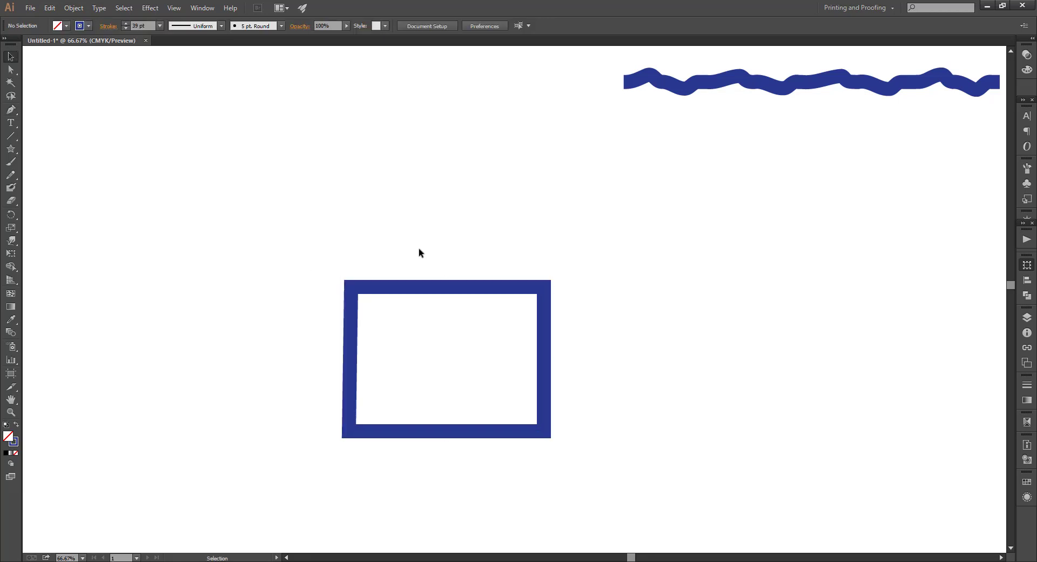
Pull all four corners of the rectangular frame outward into pointed tips with the Warp tool.
click(8, 246)
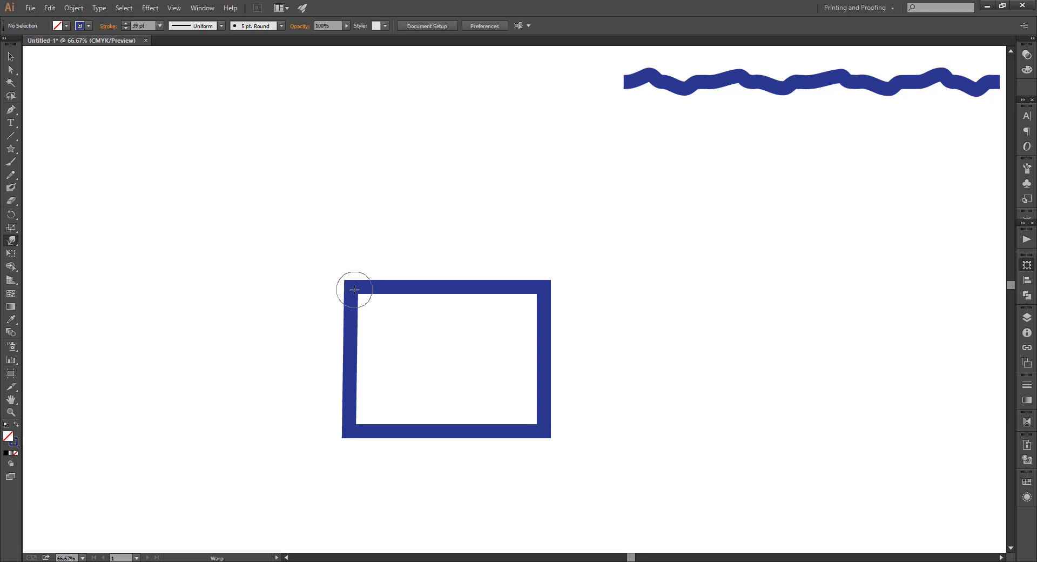
drag(354, 290, 287, 231)
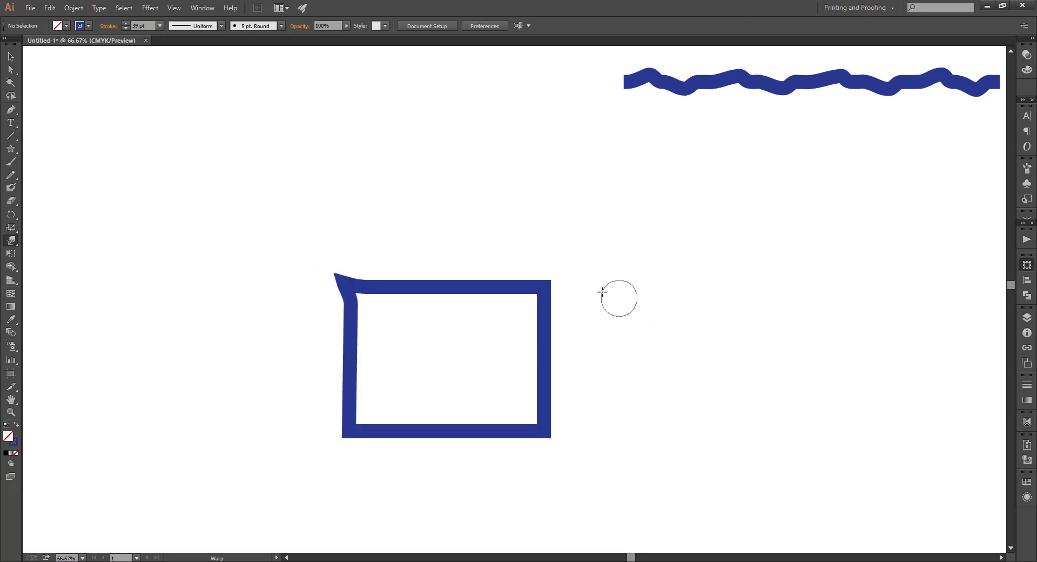
drag(544, 287, 571, 256)
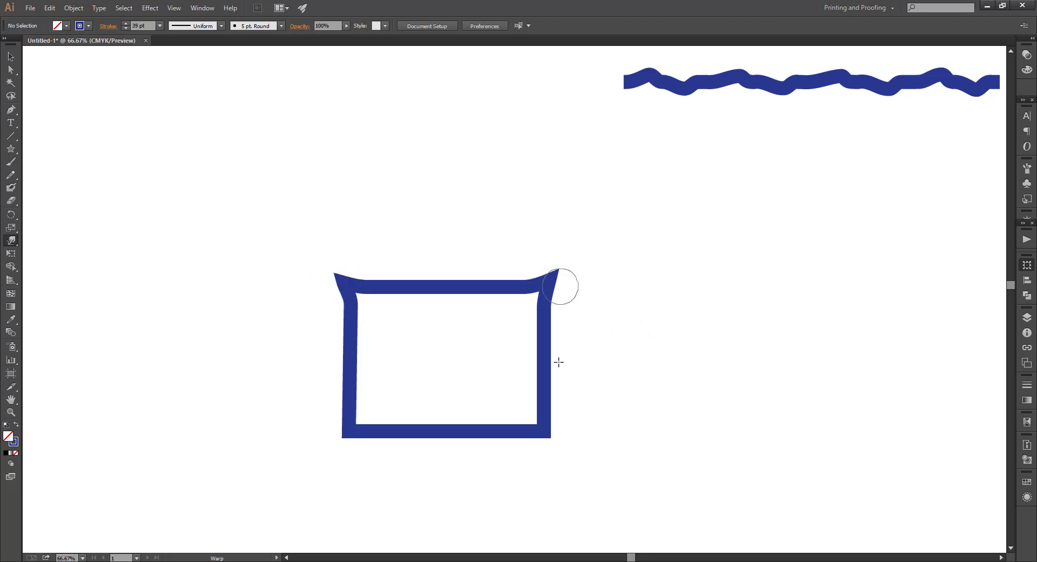
drag(548, 427, 572, 477)
mouse_move(342, 428)
mouse_down()
mouse_move(352, 431)
mouse_move(313, 494)
mouse_up()
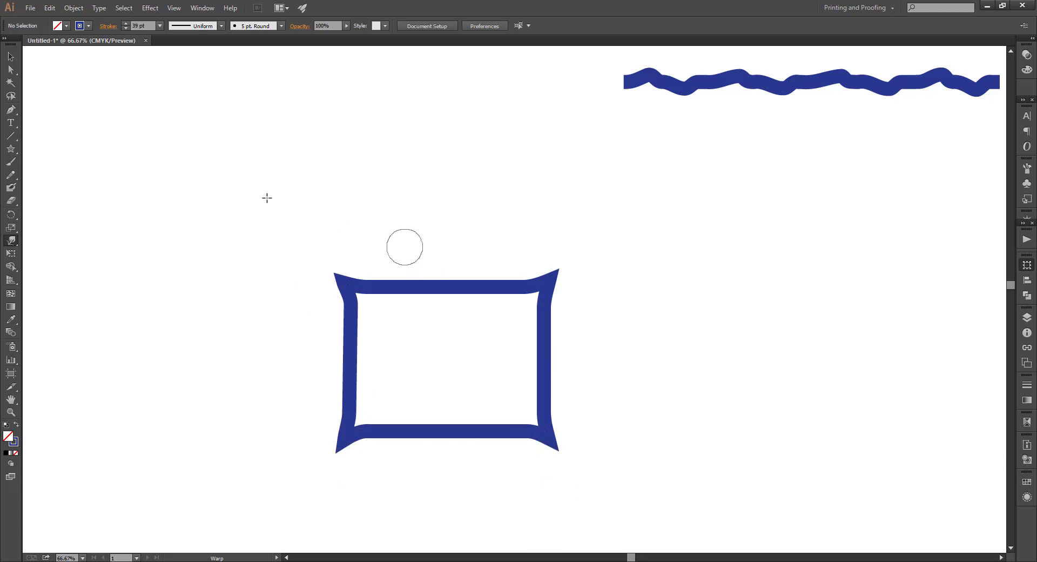
Move the warped frame to the artboard's right side, below the wavy line.
click(6, 56)
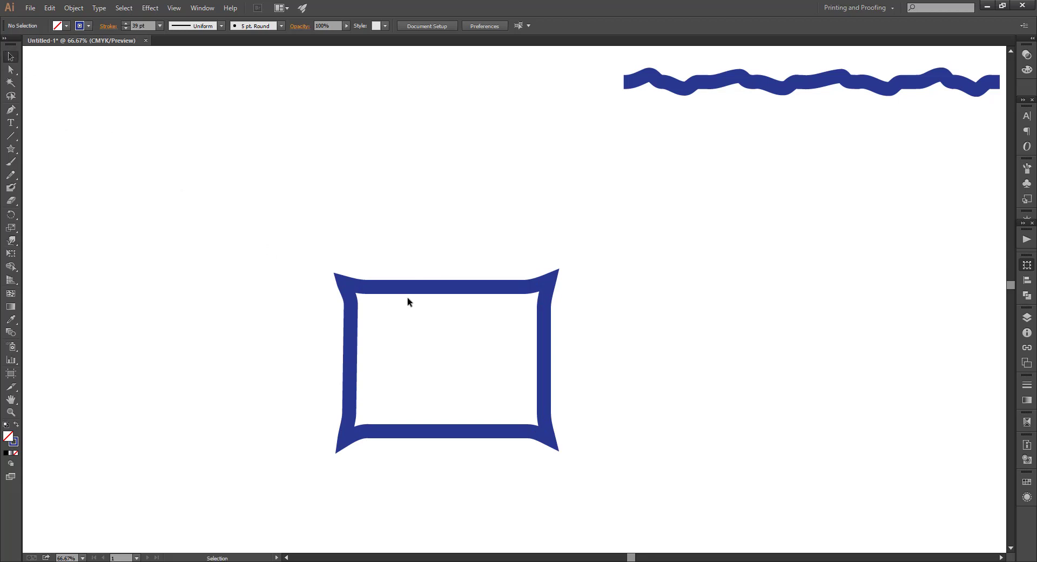
drag(423, 293, 720, 243)
click(589, 296)
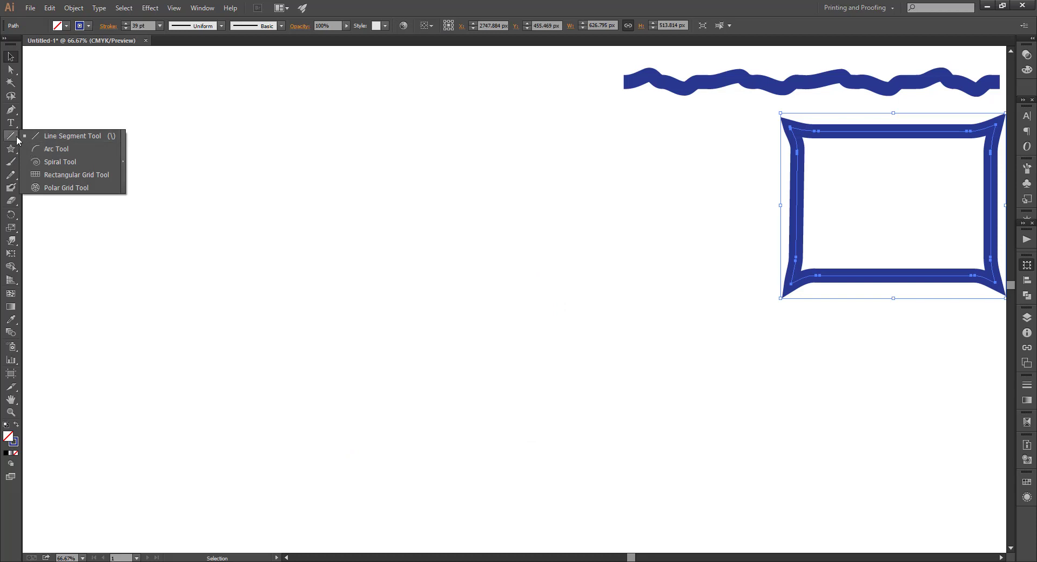
Draw an arc about 480 px wide and 420 px high in the open area beside the warped frame.
click(46, 148)
drag(292, 346, 458, 201)
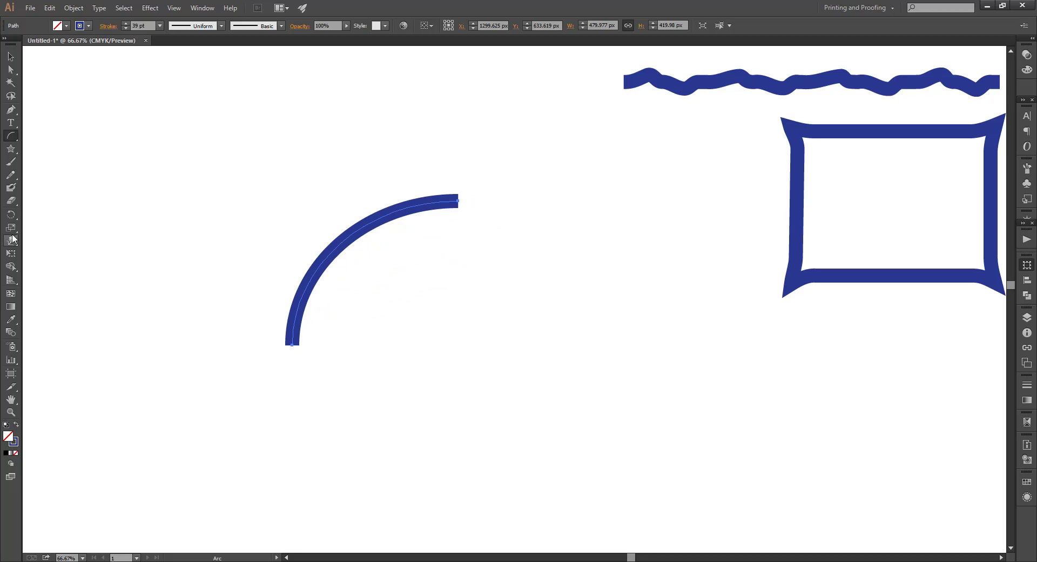
Ripple the arc along its whole length with the Warp tool and move it up beside the wavy line.
click(12, 241)
drag(348, 243, 440, 338)
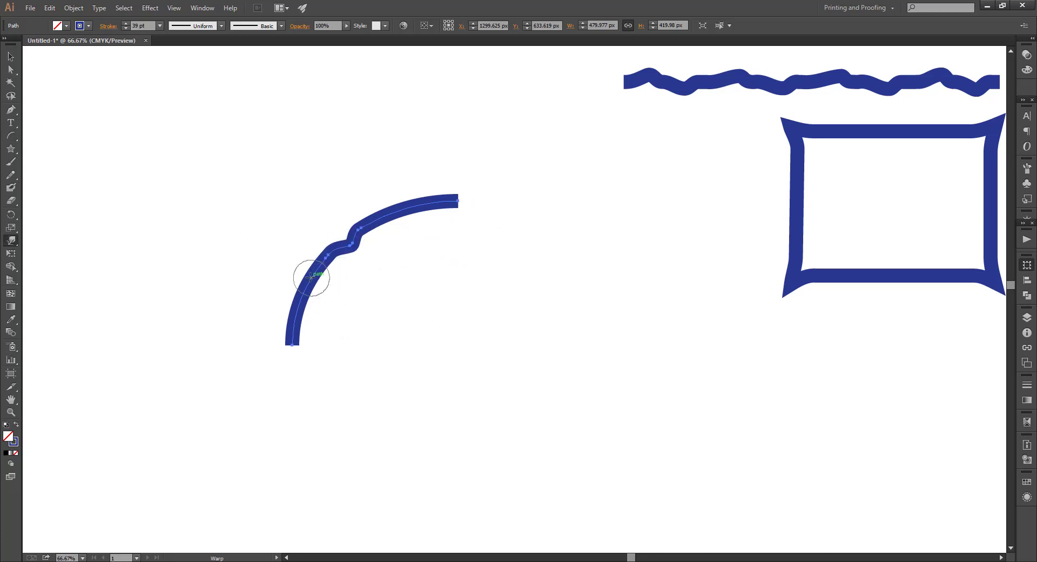
drag(313, 278, 381, 335)
drag(296, 329, 291, 326)
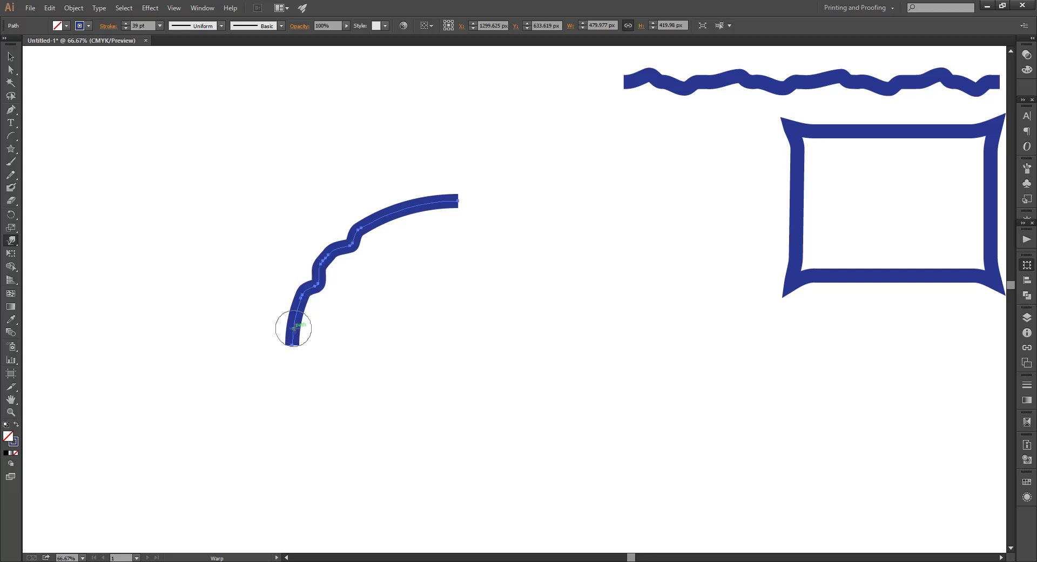
mouse_move(407, 207)
mouse_down()
mouse_move(422, 238)
mouse_move(598, 197)
mouse_move(482, 135)
mouse_move(519, 70)
mouse_move(507, 99)
mouse_up()
click(11, 56)
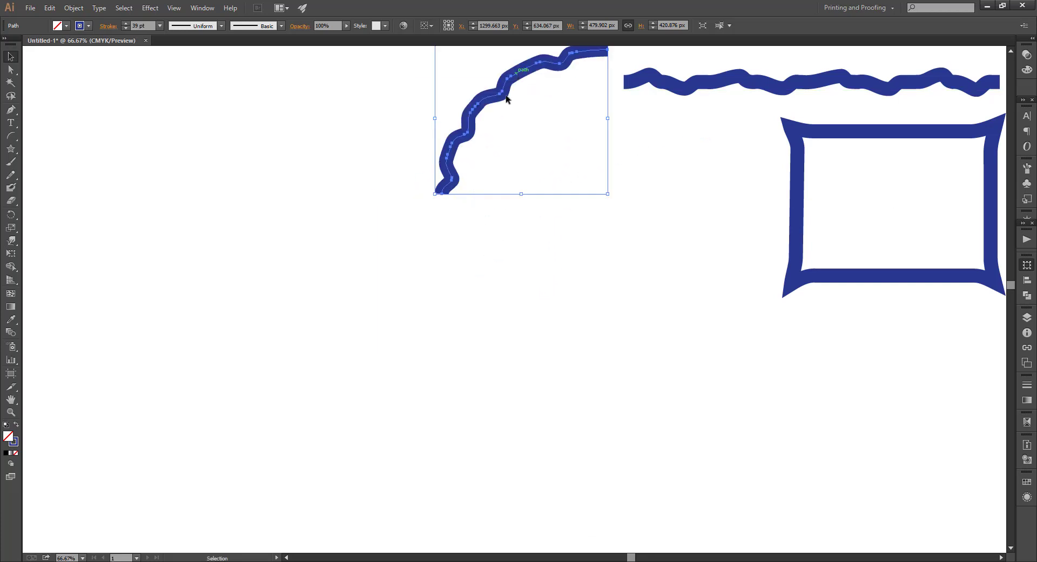
Set the Warp tool's brush to 200 px width, 250 px height and a 45° angle.
double_click(12, 241)
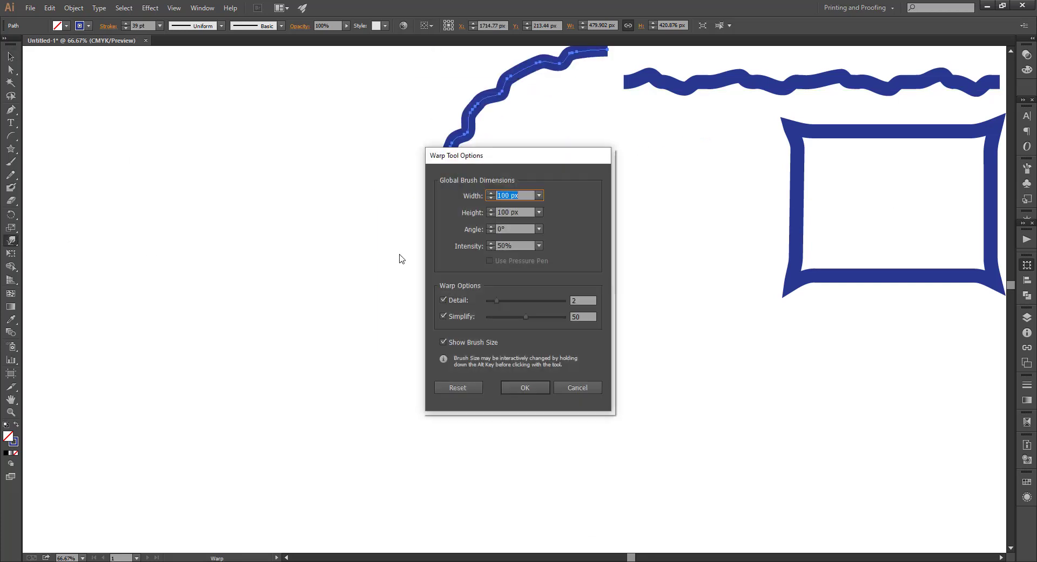
click(539, 196)
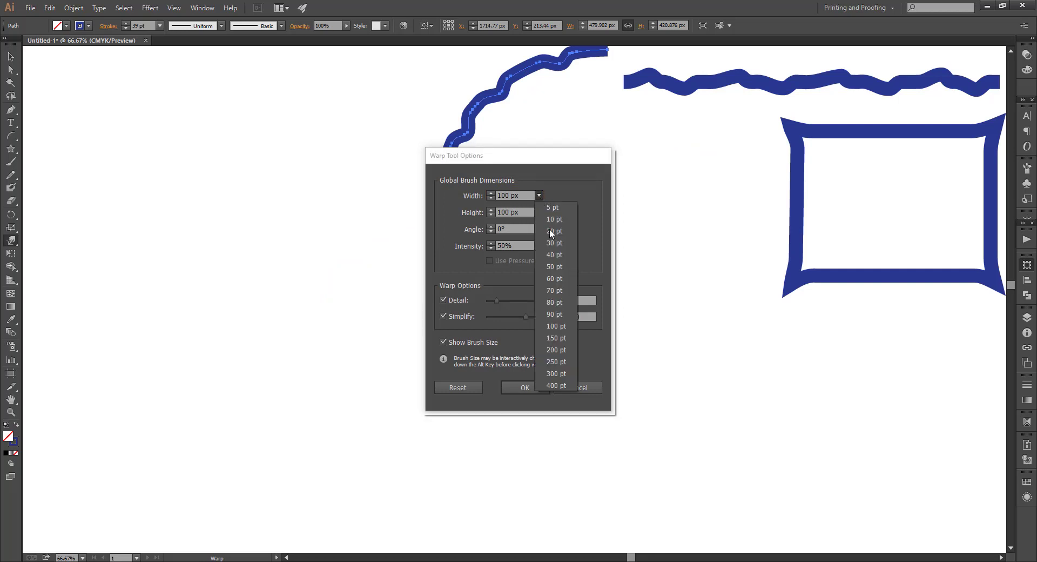
click(559, 347)
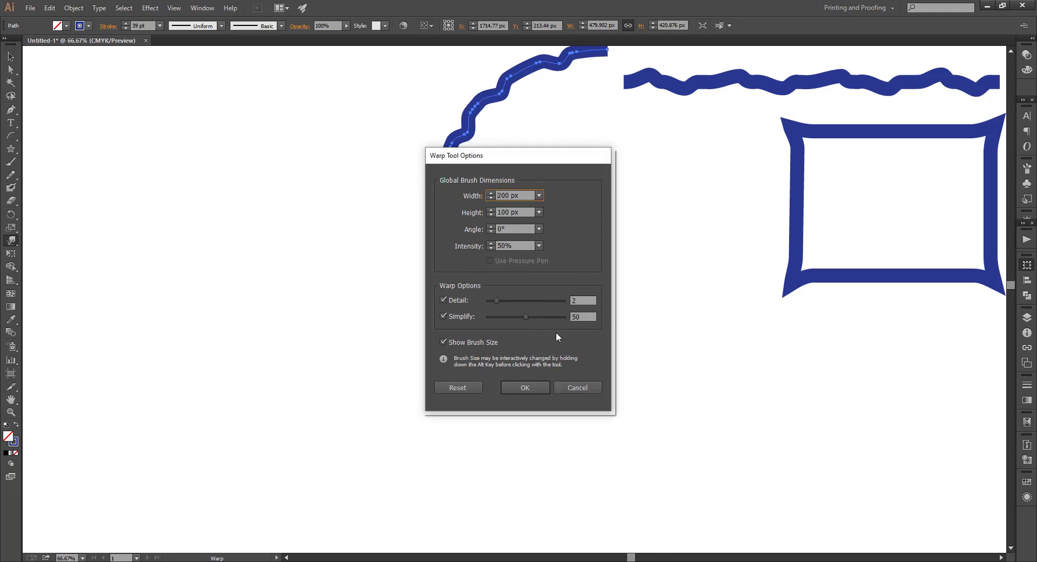
click(538, 213)
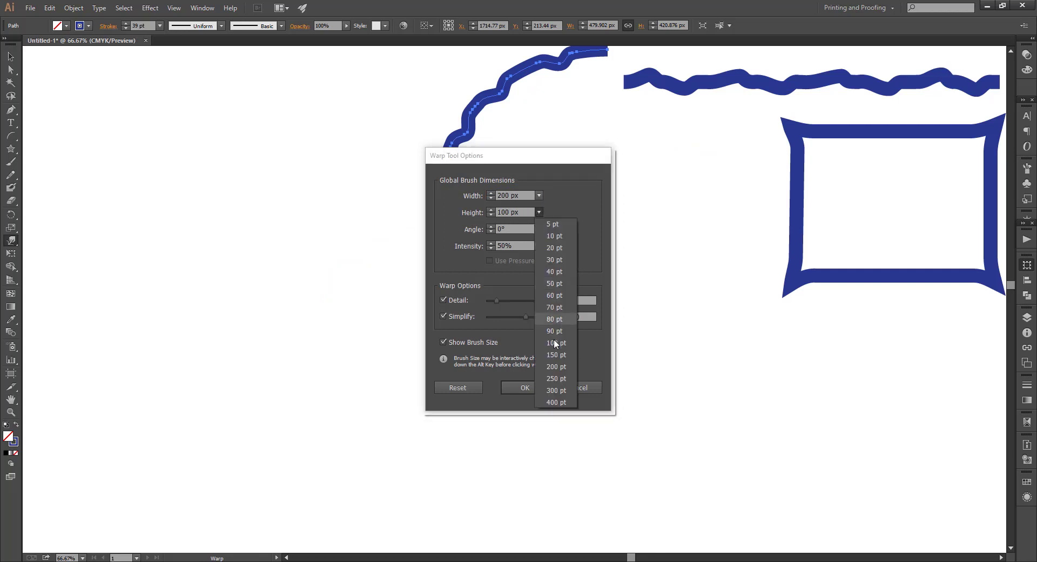
click(557, 378)
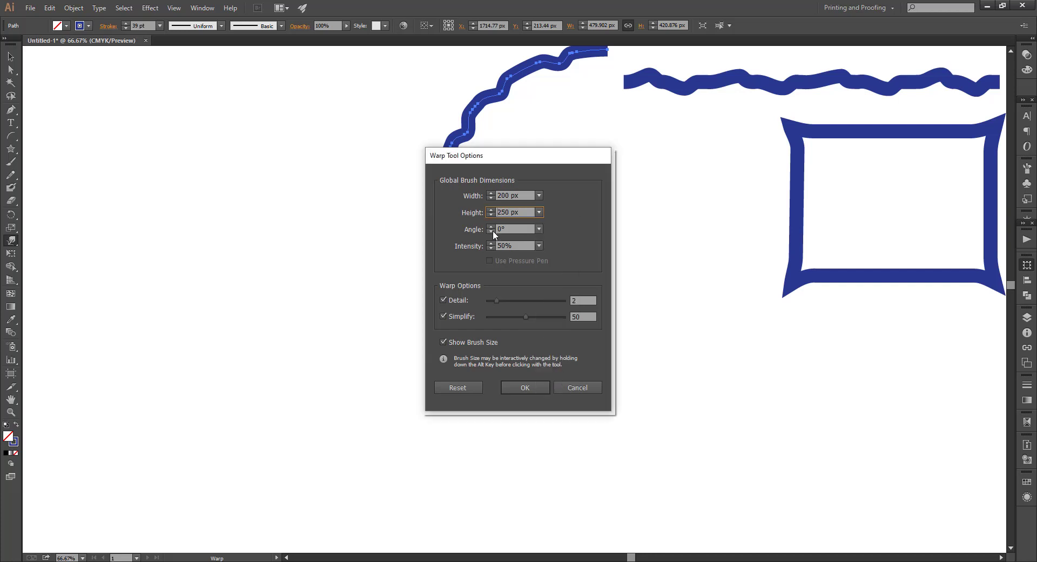
click(539, 229)
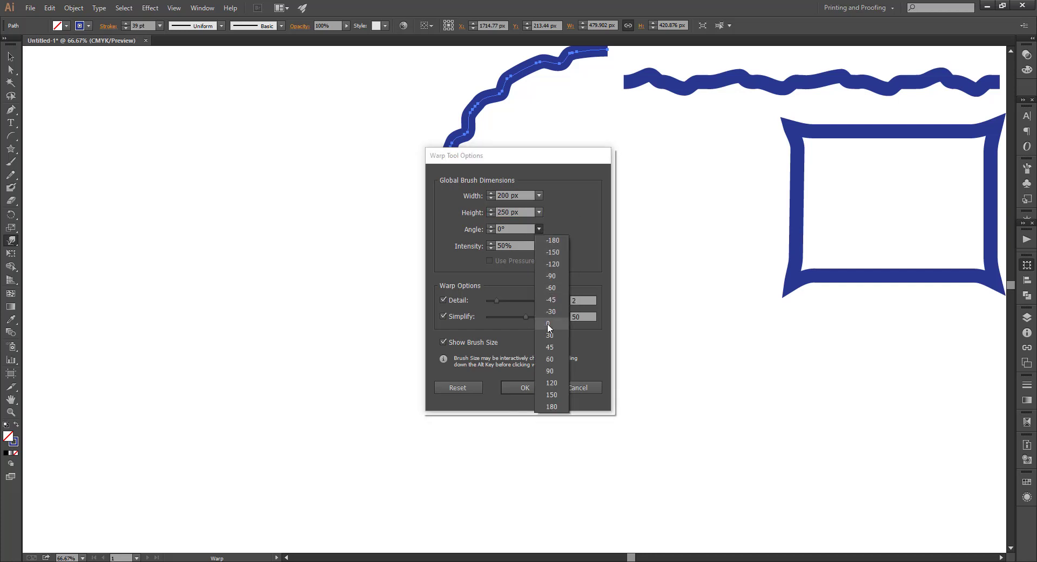
click(551, 347)
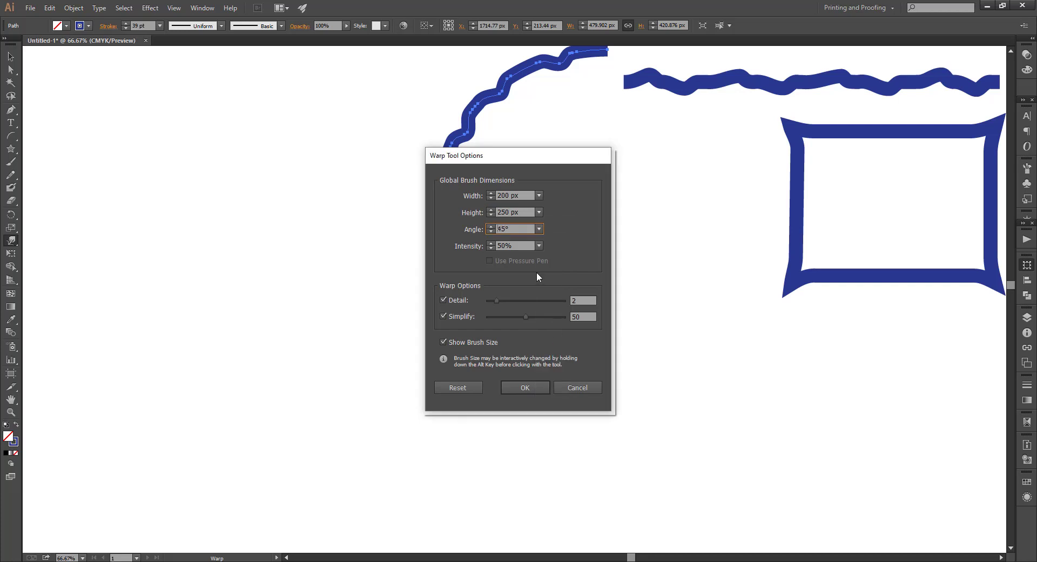
click(529, 384)
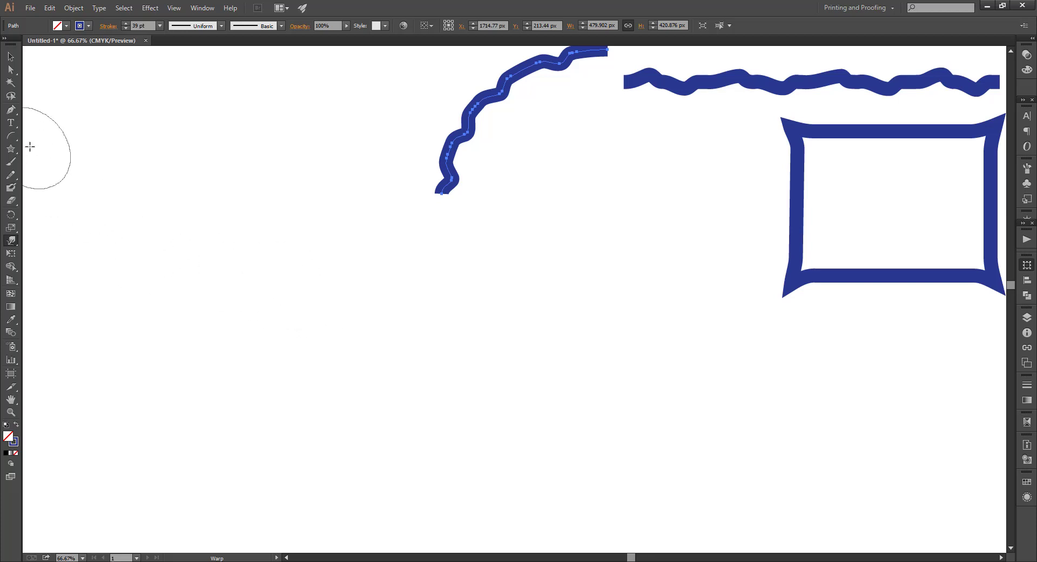
Draw a horizontal line about 1291 px long below the warped arc.
click(11, 135)
mouse_move(151, 305)
mouse_down()
mouse_move(610, 320)
mouse_move(616, 306)
mouse_up()
Warp the new line into four downward dips, about 88 px high overall, and move it up just below the warped arc.
click(11, 240)
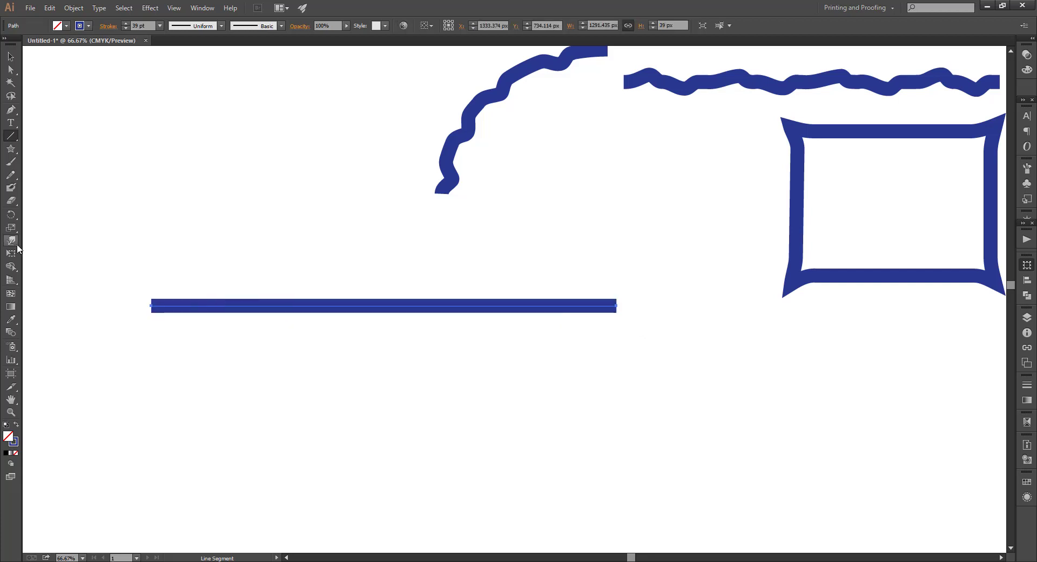
drag(182, 304, 260, 358)
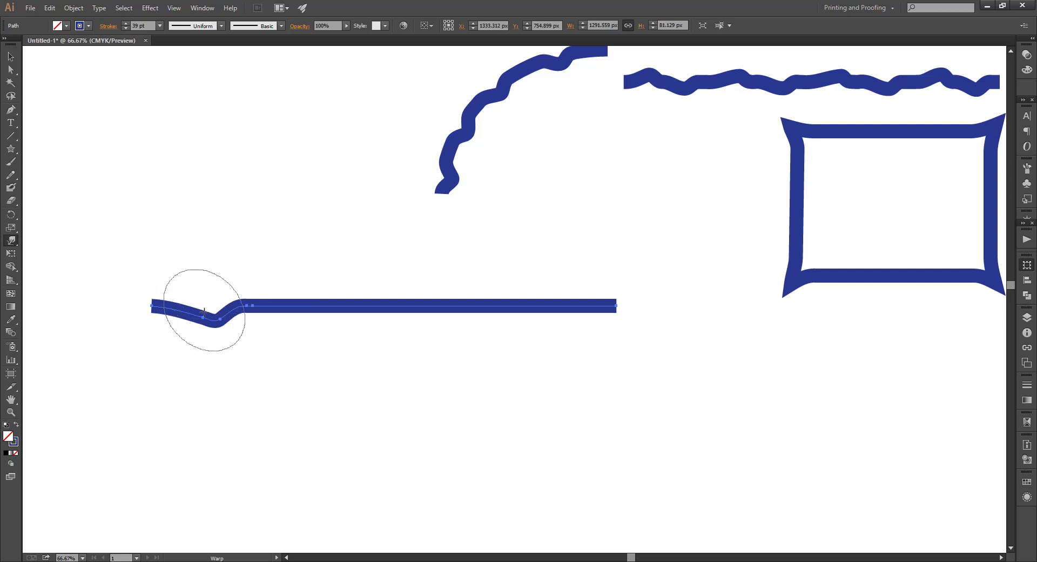
mouse_move(319, 312)
mouse_down()
mouse_move(372, 330)
mouse_move(389, 366)
mouse_move(398, 315)
mouse_move(454, 315)
mouse_move(519, 351)
mouse_up()
drag(549, 308, 597, 387)
click(11, 57)
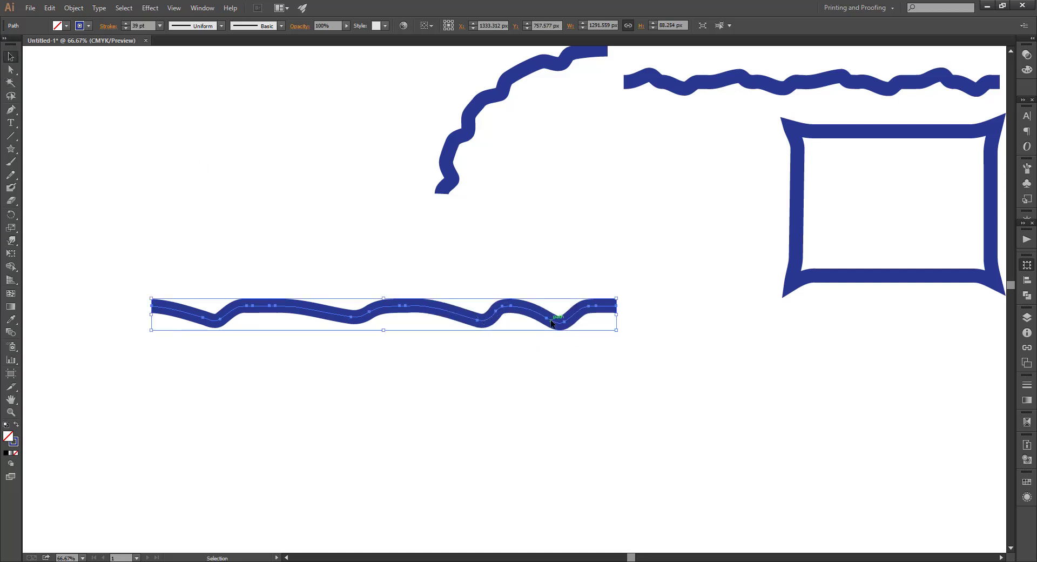
drag(551, 318, 663, 220)
Draw a five-pointed star about 846 by 876 px and pull its five inner corners toward the centre with the Warp tool.
drag(10, 149, 54, 201)
drag(182, 335, 304, 433)
click(12, 240)
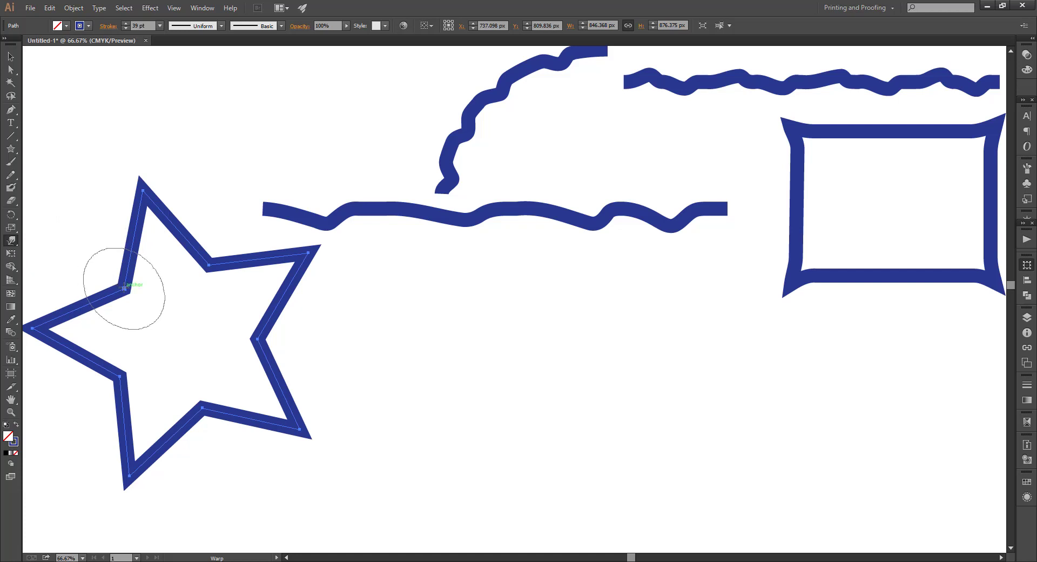
drag(125, 289, 182, 344)
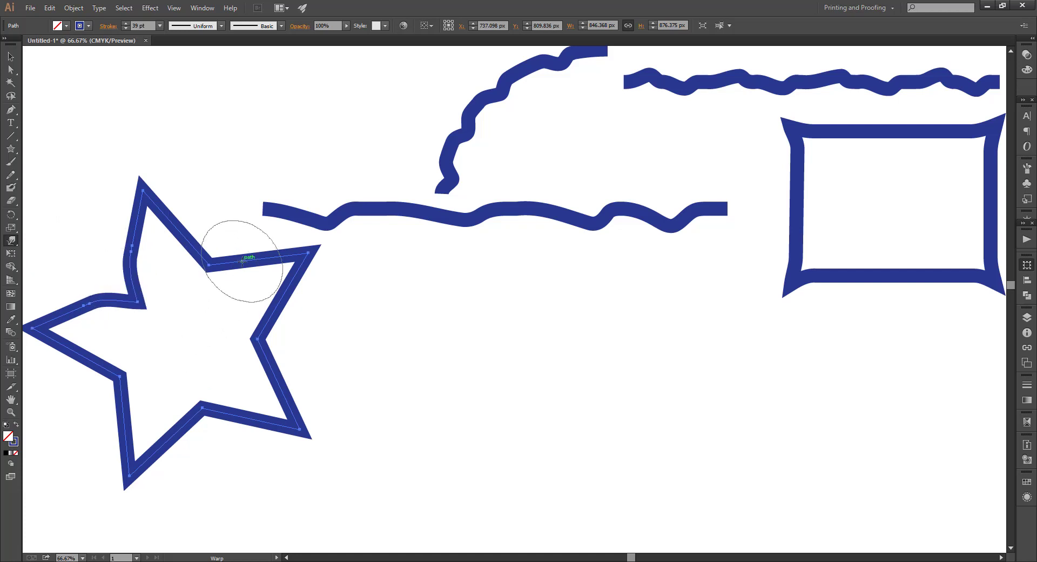
drag(209, 265, 181, 324)
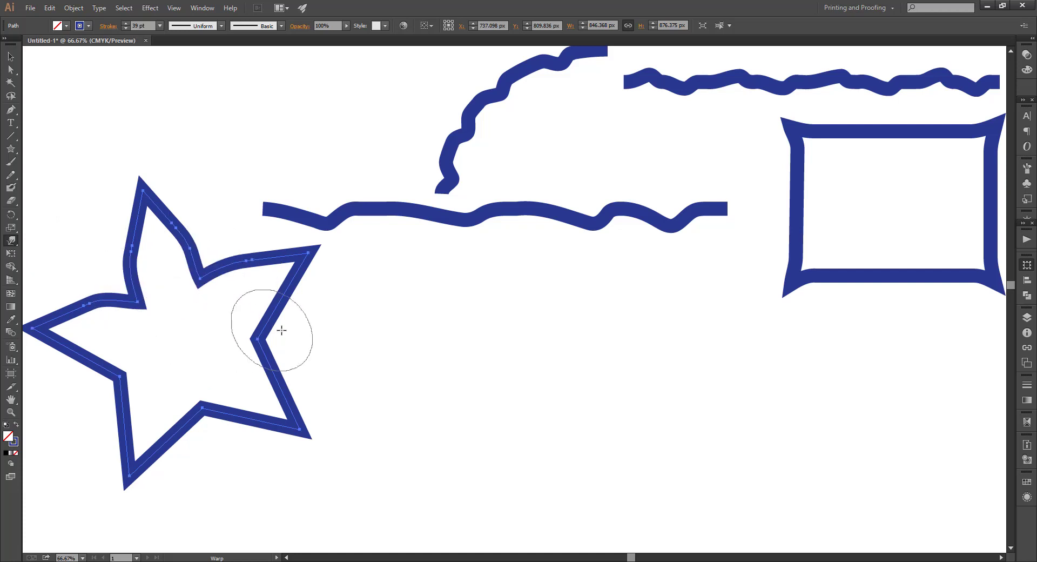
drag(258, 339, 185, 324)
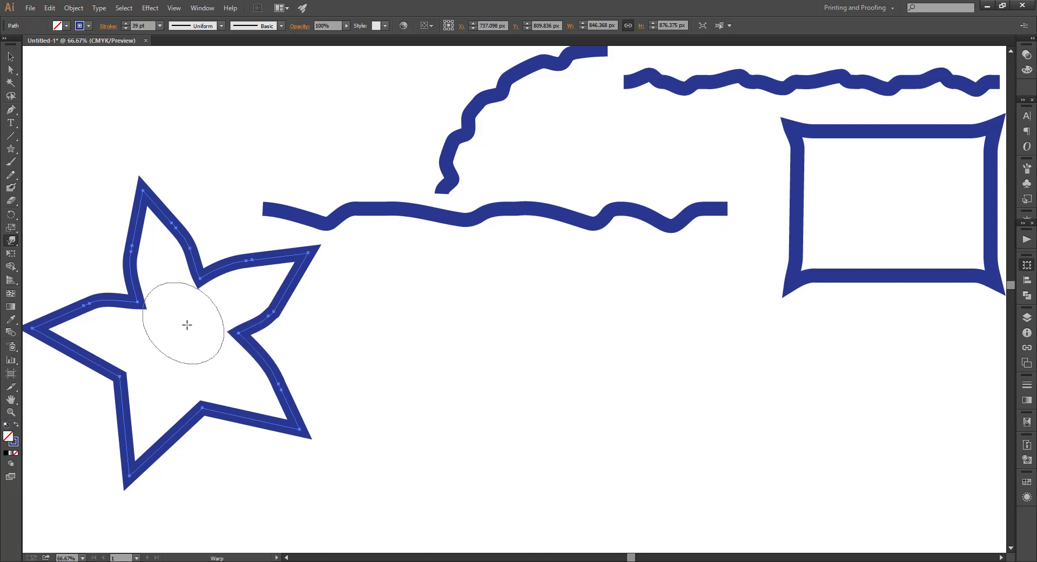
drag(202, 406, 180, 343)
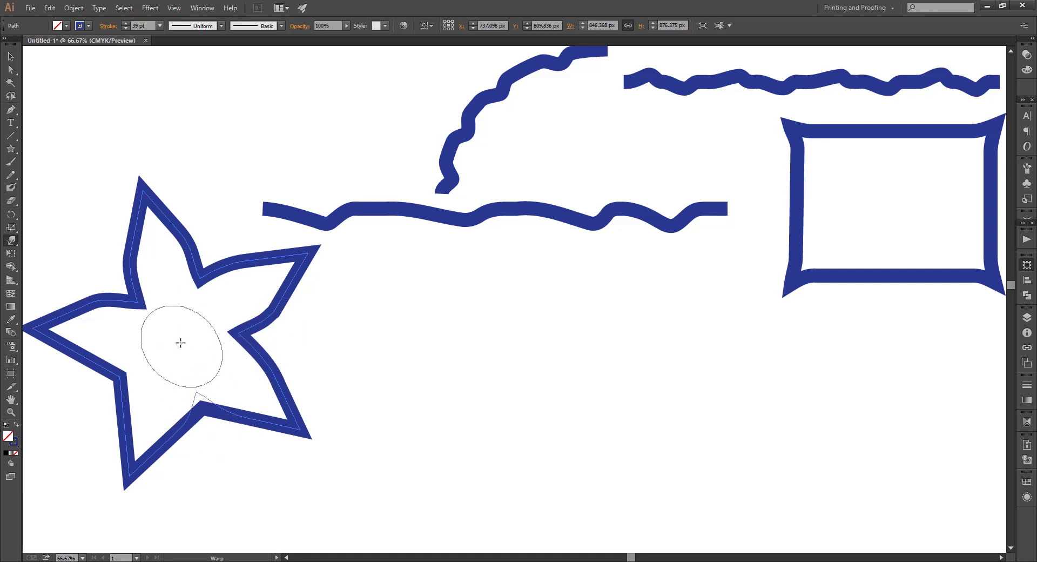
drag(120, 375, 199, 342)
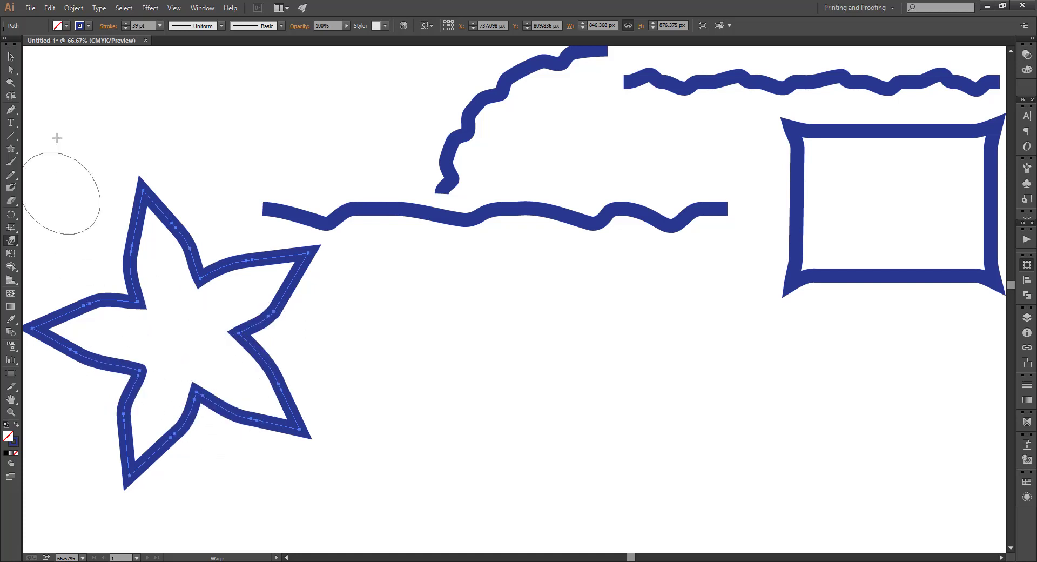
Move the warped star to just below the warped frame.
click(7, 58)
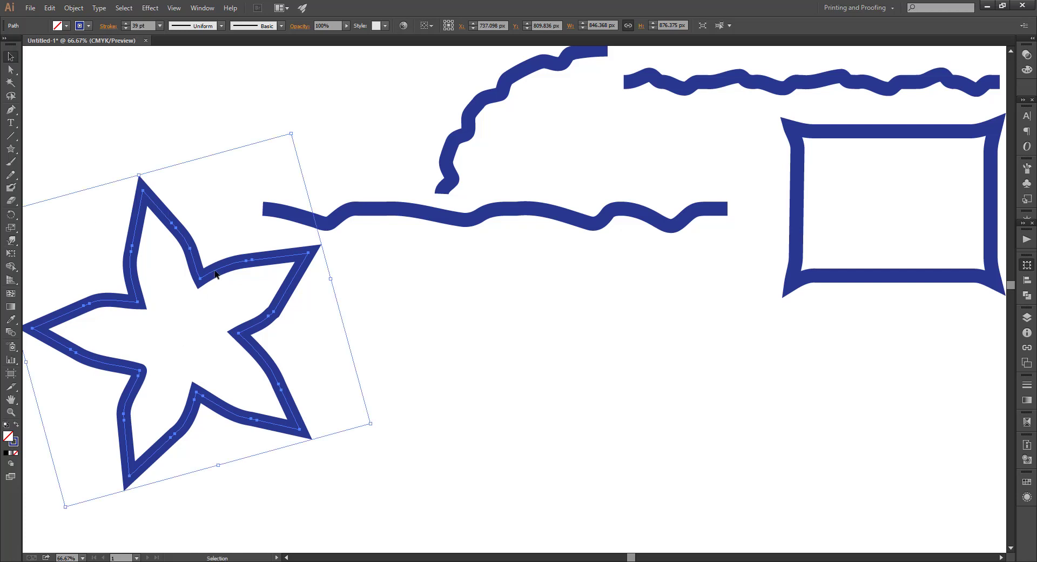
drag(205, 271, 865, 442)
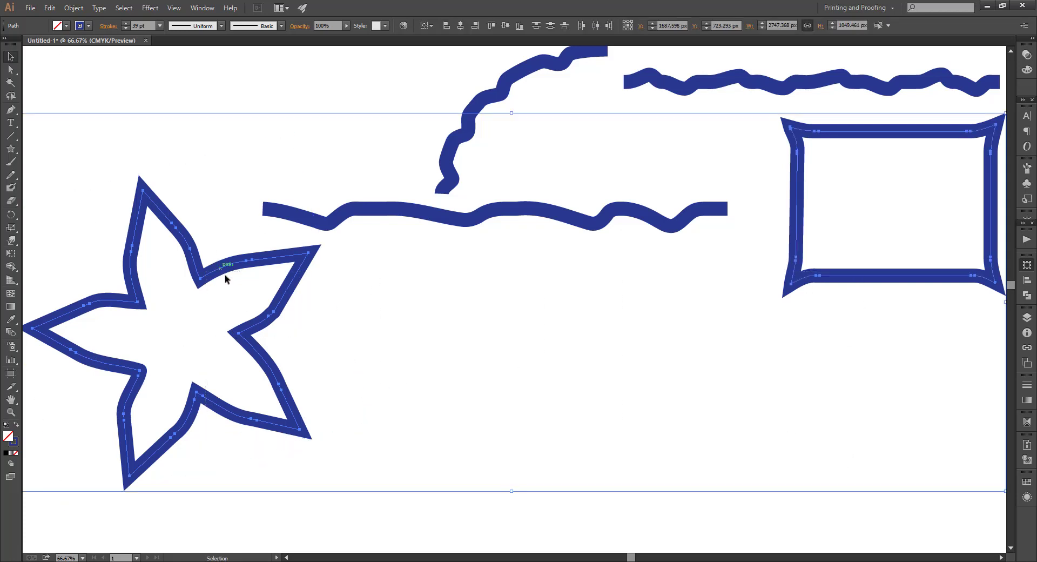
click(219, 248)
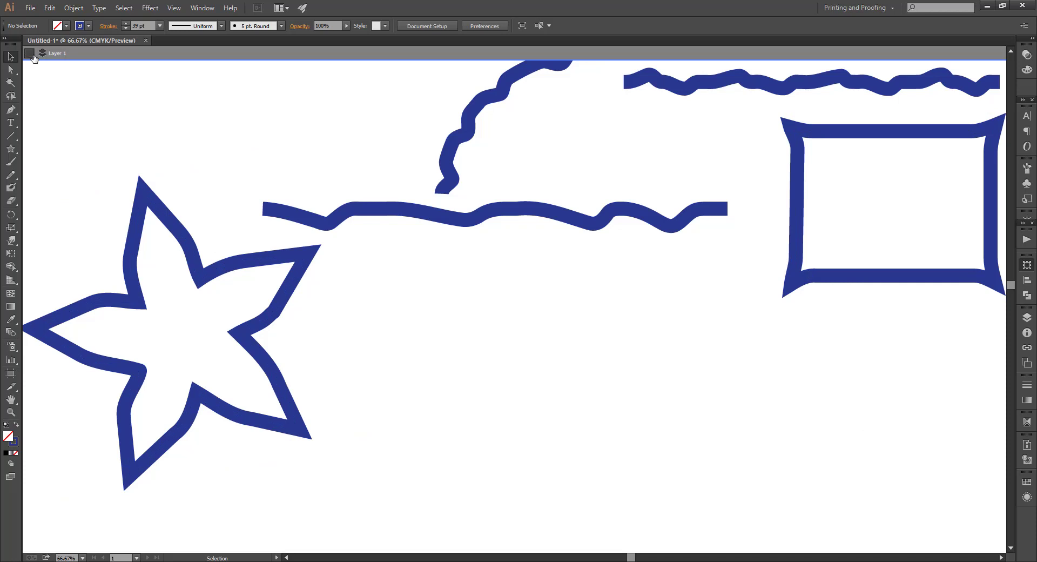
mouse_move(206, 231)
mouse_down()
mouse_move(623, 421)
mouse_move(792, 369)
mouse_move(816, 312)
mouse_up()
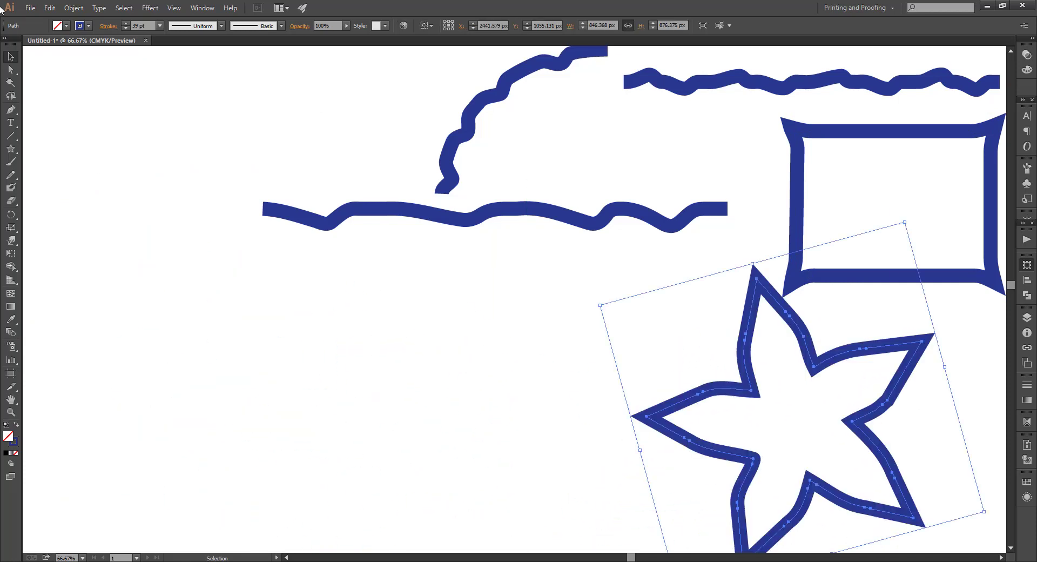
Draw a circle about 675 px across in the empty area beside the star.
click(11, 148)
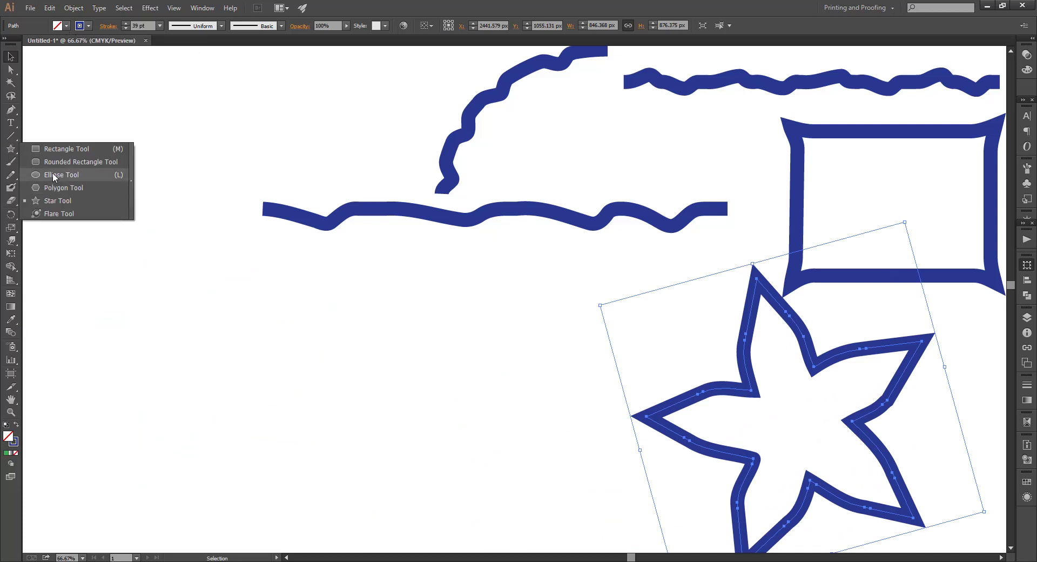
click(53, 173)
drag(141, 315, 372, 424)
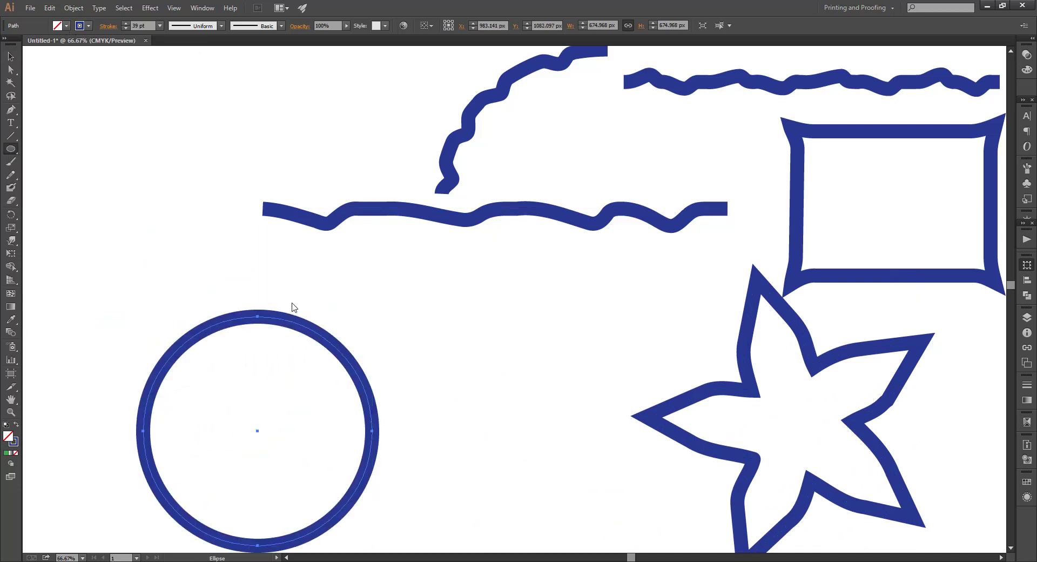
Remove the circle's stroke and fill it with orange.
click(79, 25)
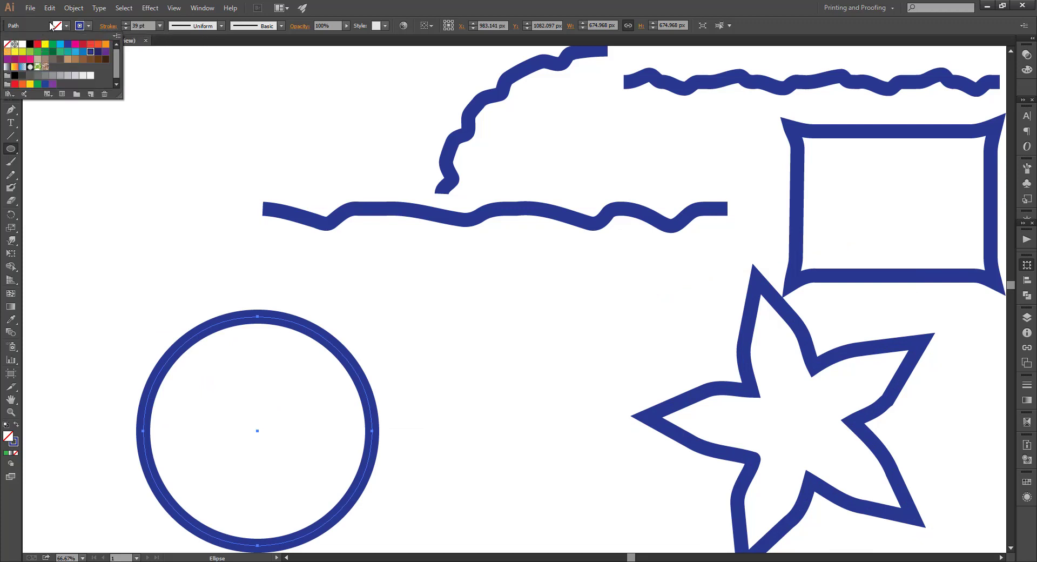
click(7, 43)
click(64, 25)
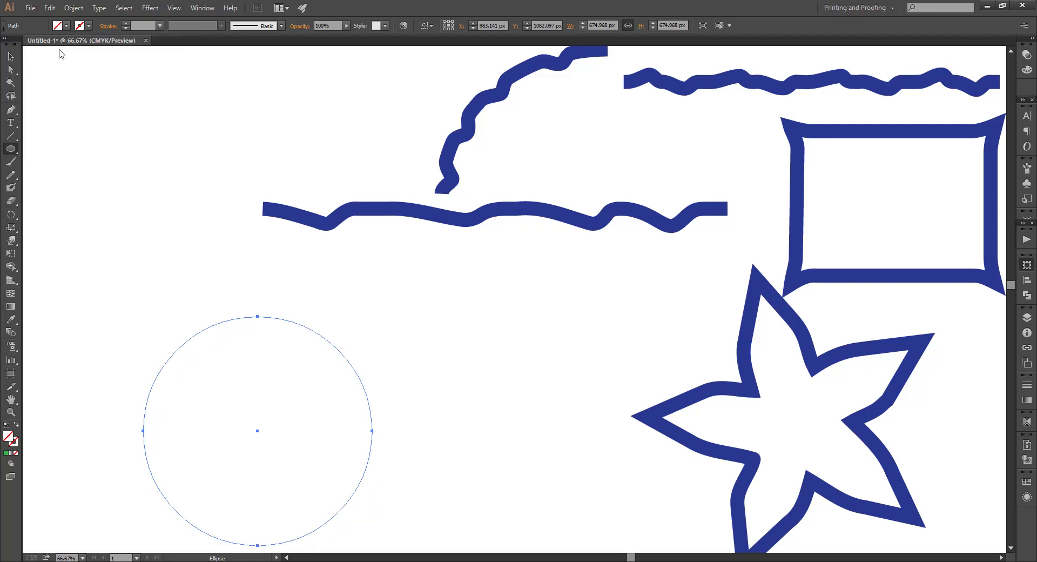
click(65, 26)
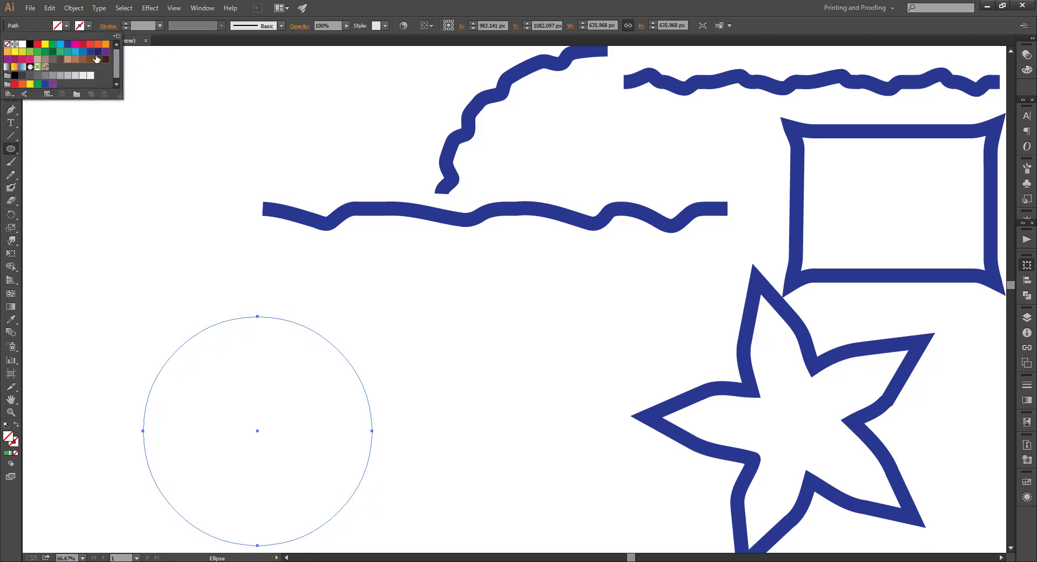
click(97, 44)
click(159, 249)
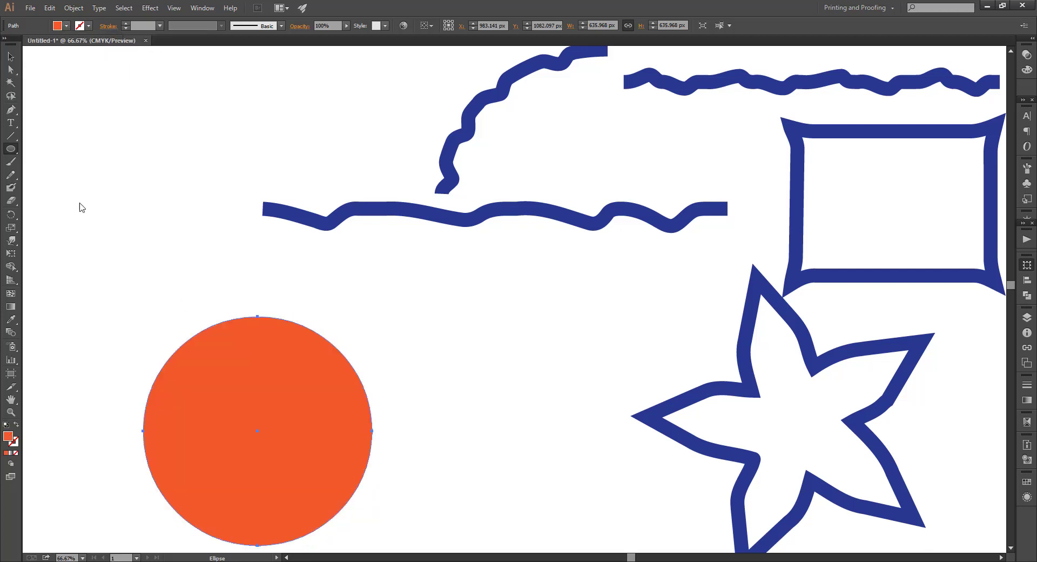
Push the orange circle's top, bottom and both sides inward with the Warp tool to form a four-lobed shape.
click(15, 241)
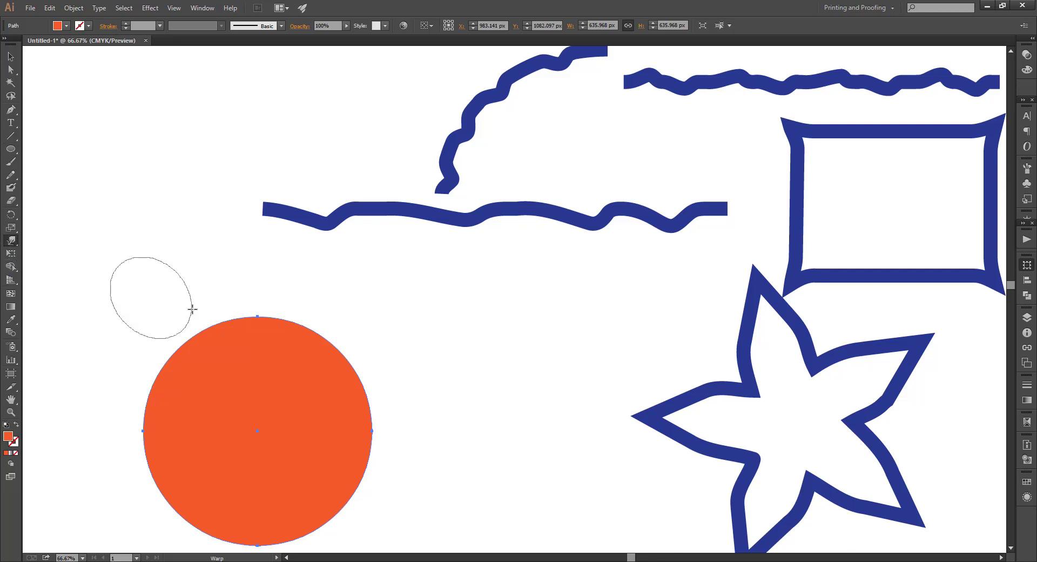
drag(257, 316, 265, 403)
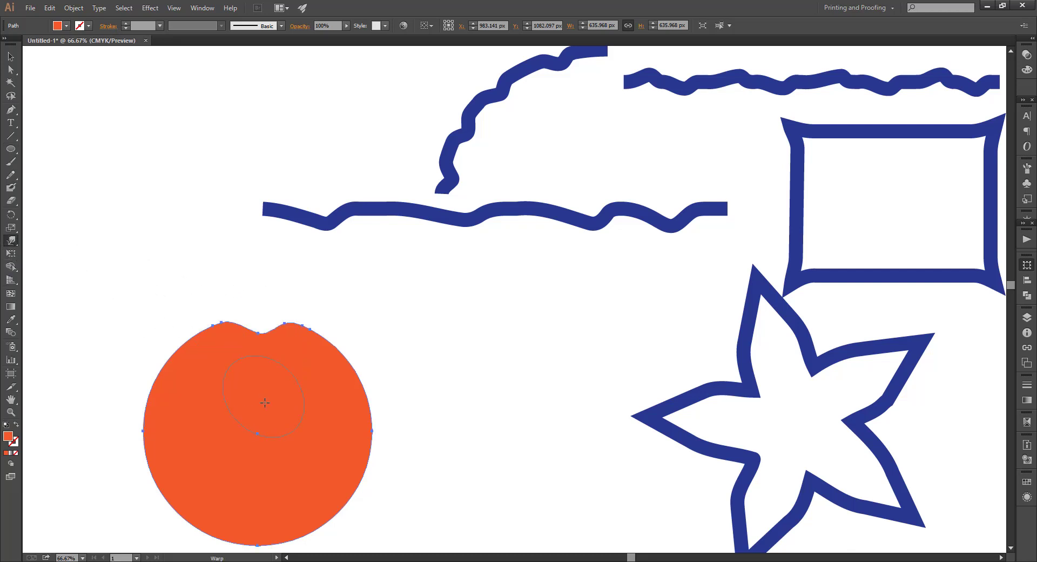
drag(128, 425, 155, 428)
drag(283, 430, 305, 435)
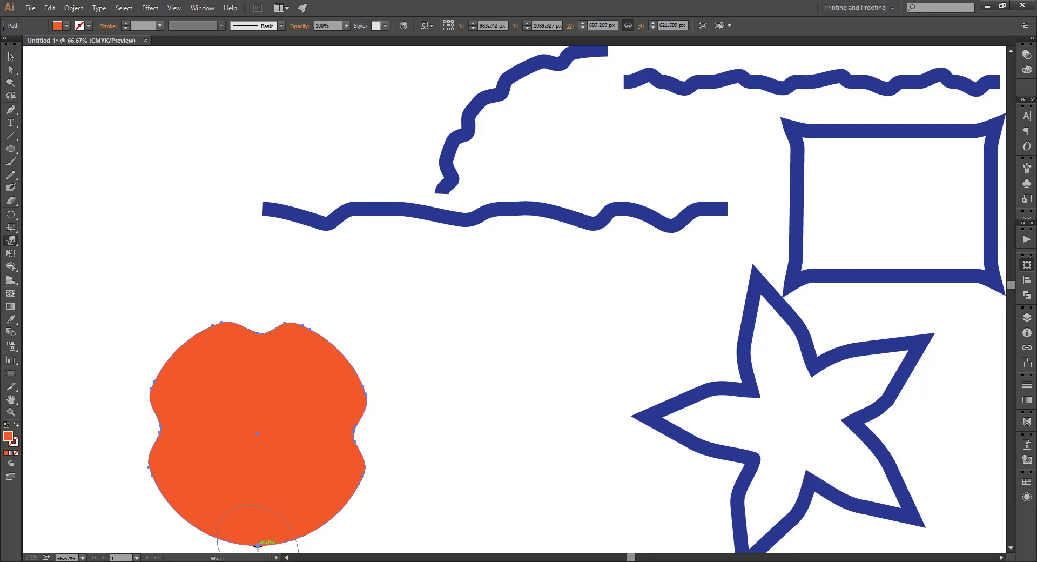
drag(260, 476, 262, 477)
click(11, 56)
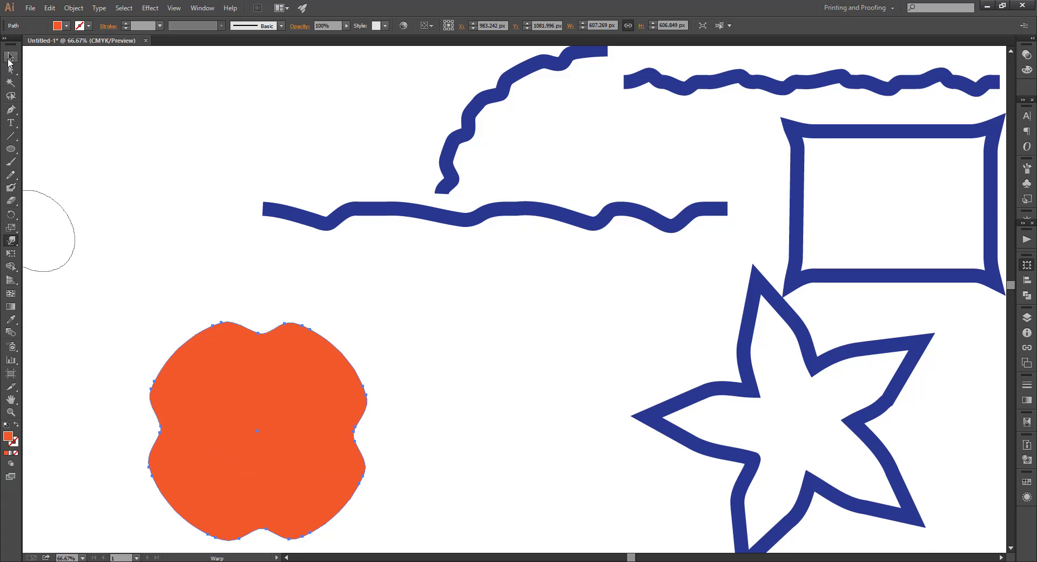
Move the two orange shapes up out of the way and draw an orange rectangle about 1051 by 217 px in the cleared area.
drag(336, 424, 227, 163)
drag(259, 375, 157, 161)
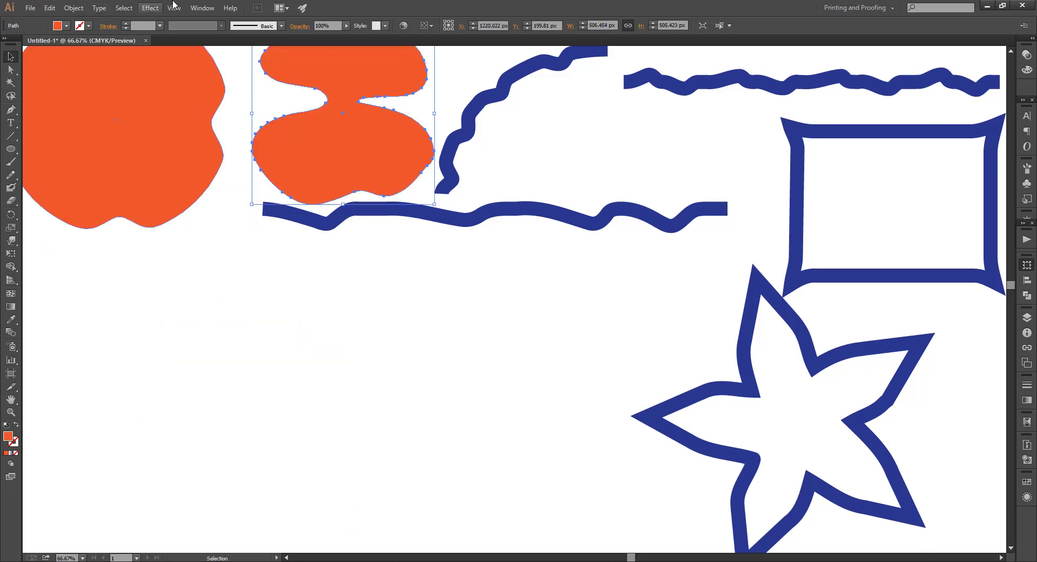
click(150, 8)
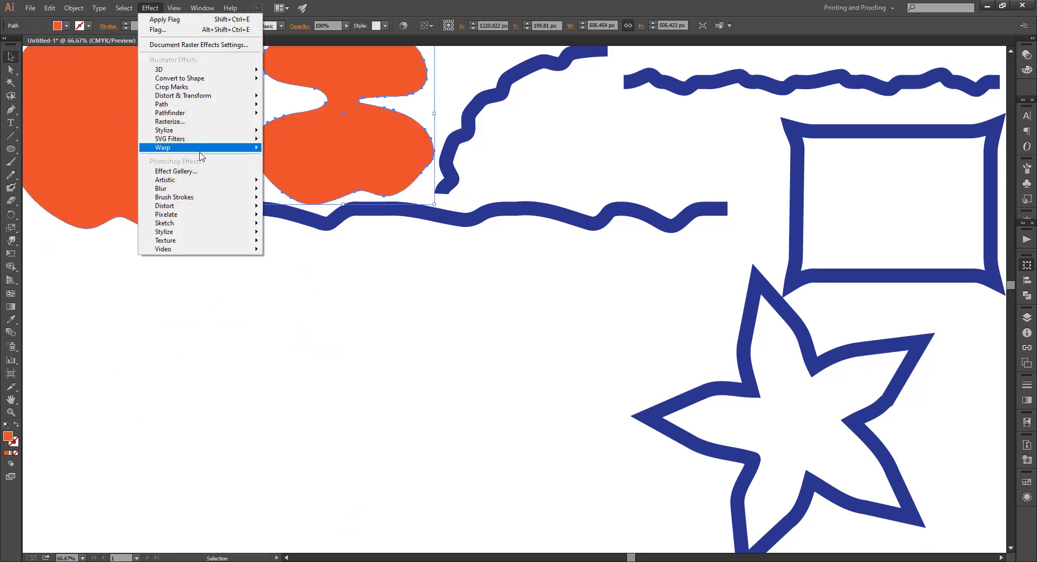
mouse_move(186, 150)
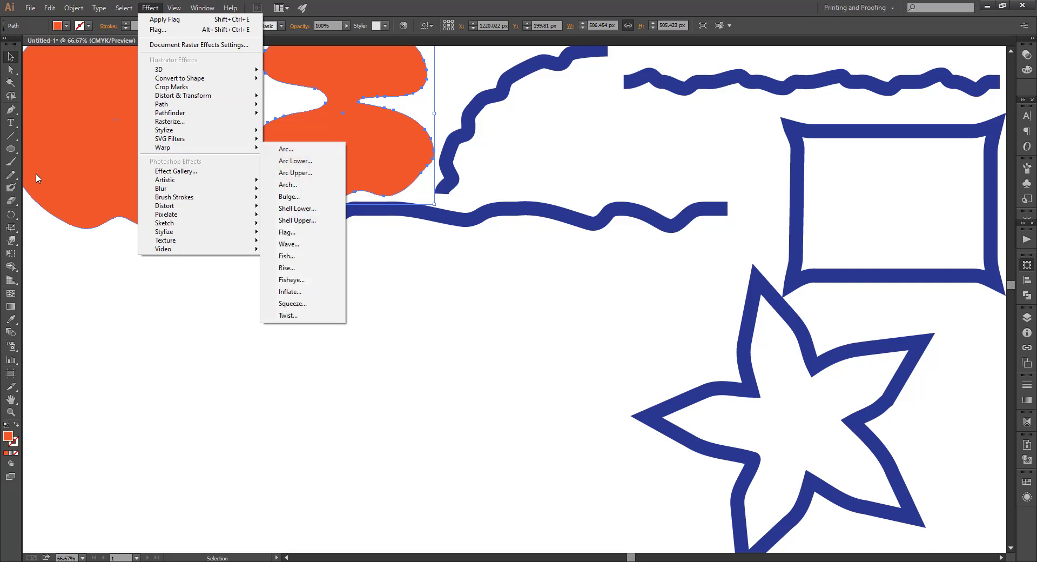
drag(10, 149, 45, 144)
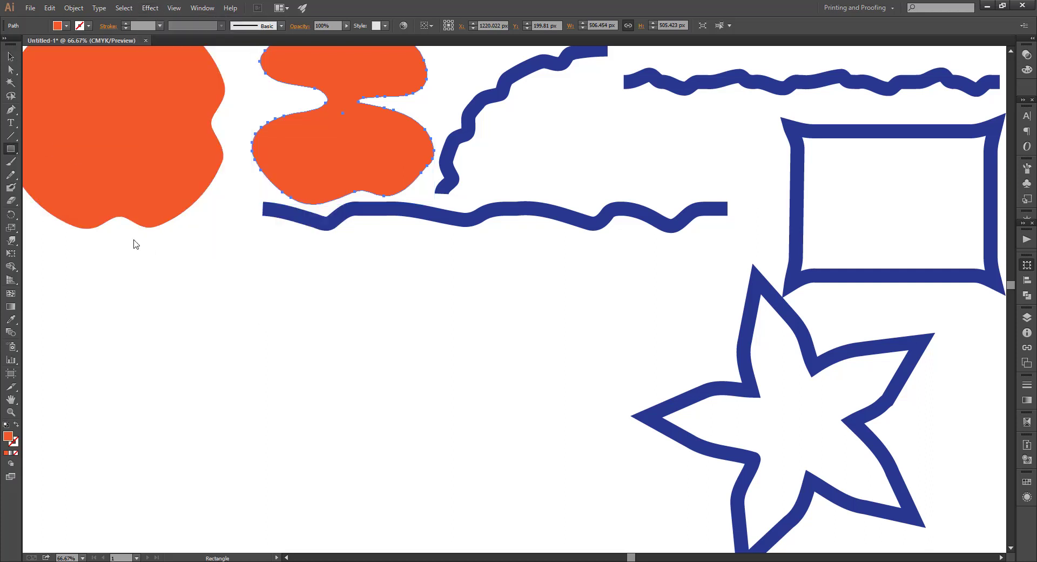
drag(119, 331, 498, 409)
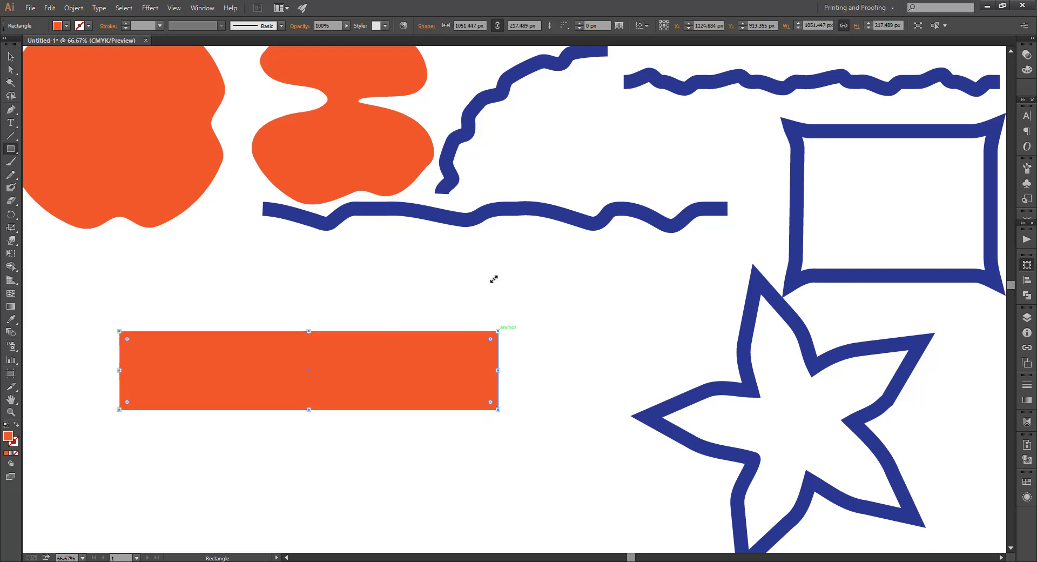
Open the Arc warp effect options for the orange rectangle.
click(150, 8)
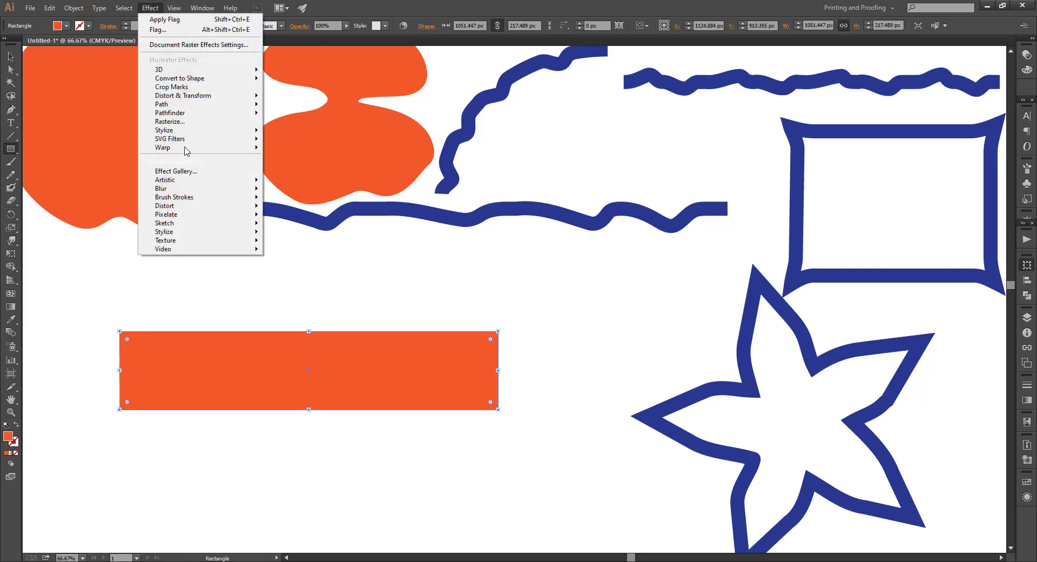
mouse_move(238, 147)
click(299, 149)
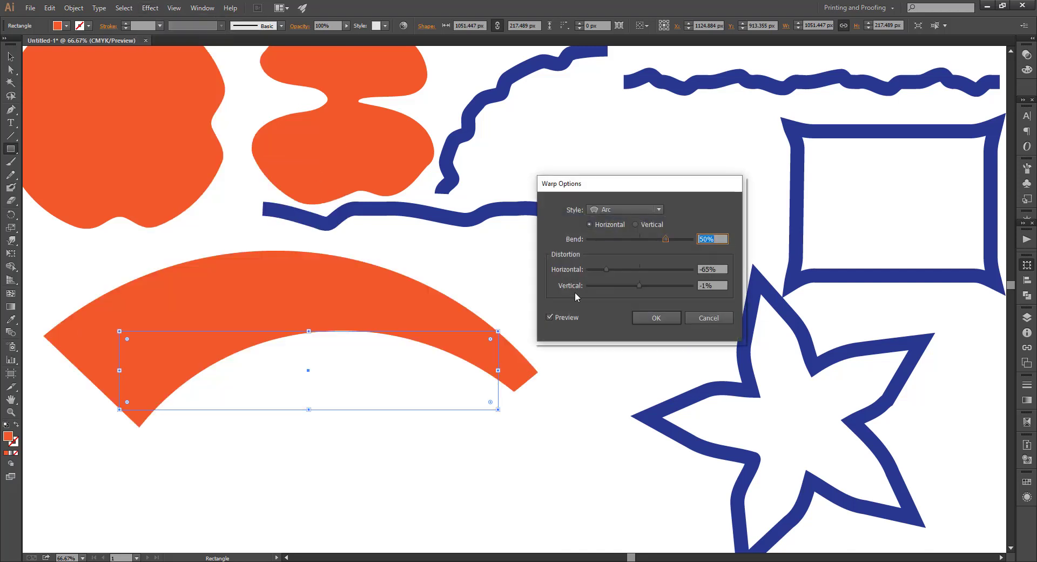
Try the Arc Lower, Arc Upper and Arch warp styles on the orange rectangle.
click(633, 210)
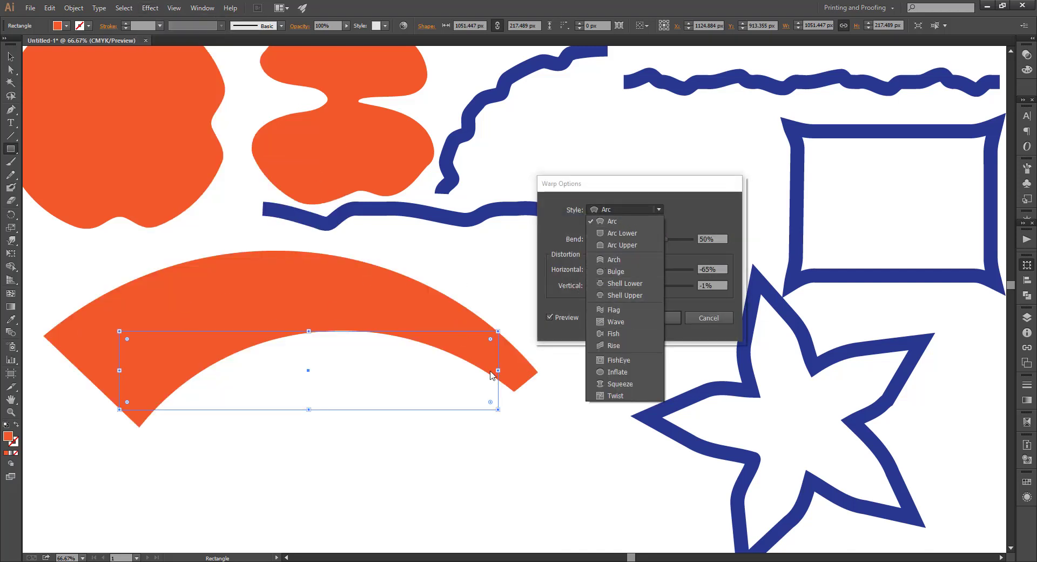
click(617, 233)
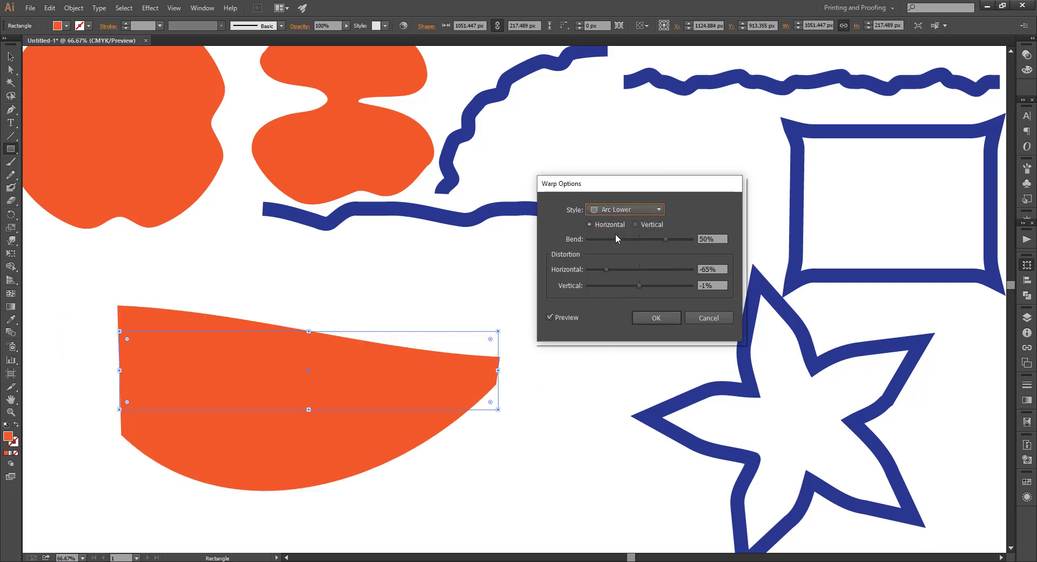
click(658, 210)
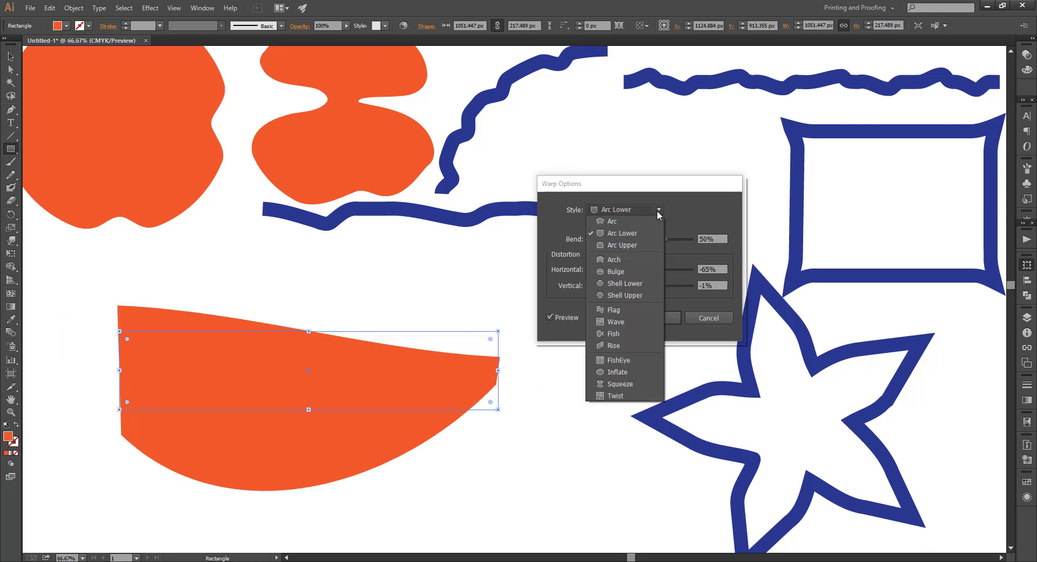
click(634, 245)
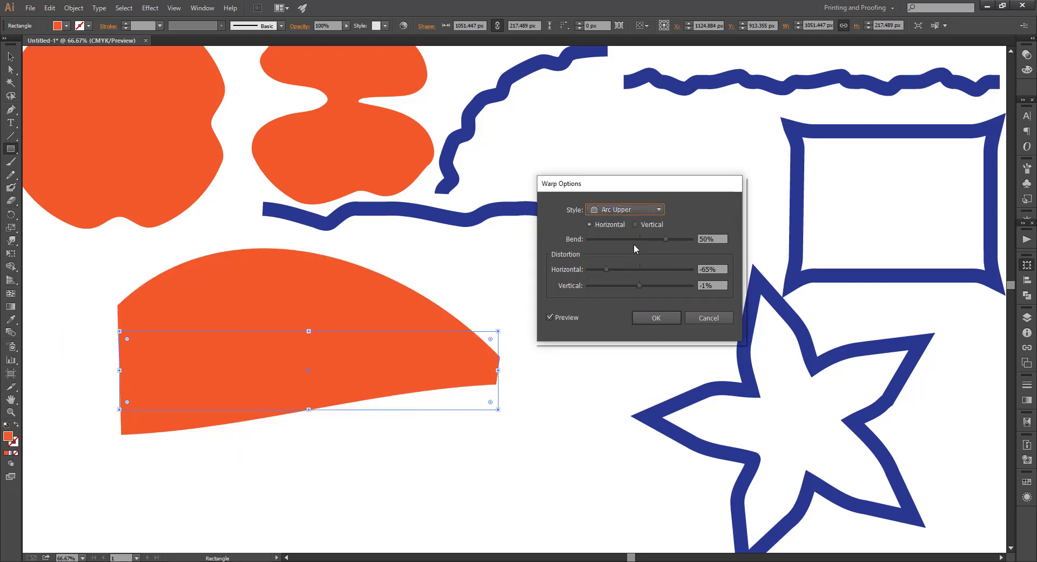
click(659, 210)
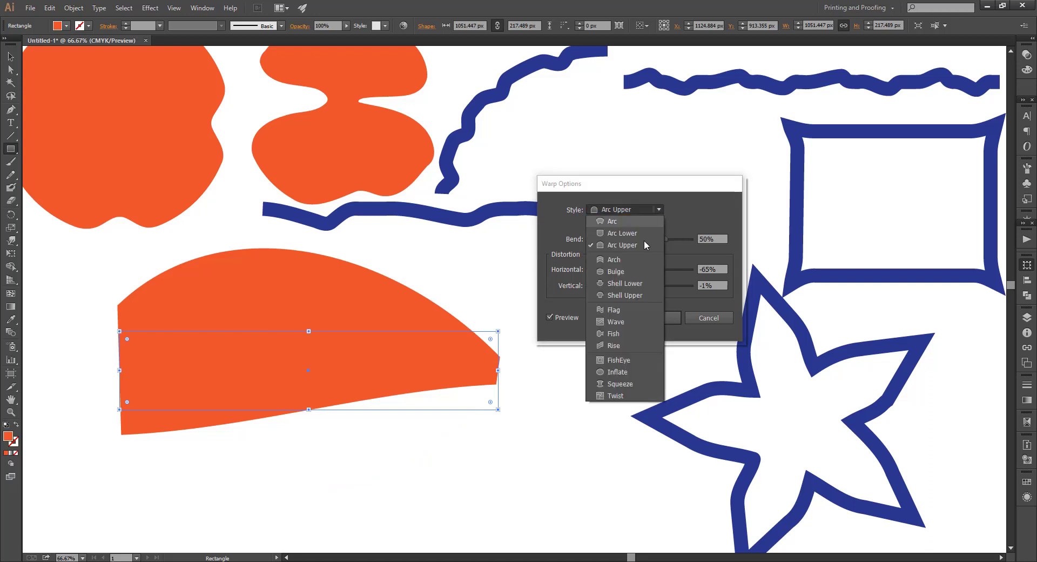
click(616, 264)
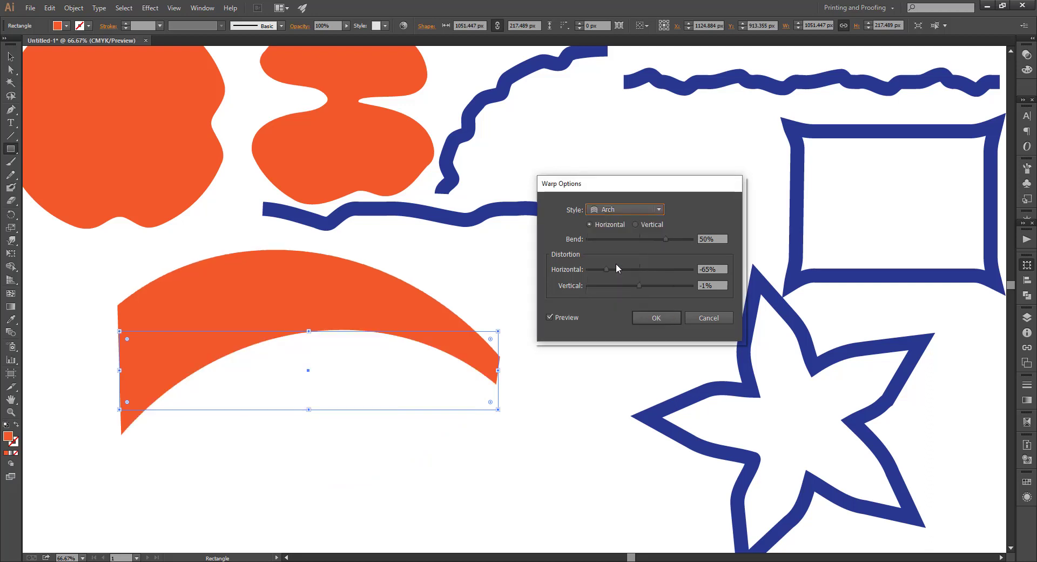
Set the orange rectangle's warp style to Fish.
click(661, 210)
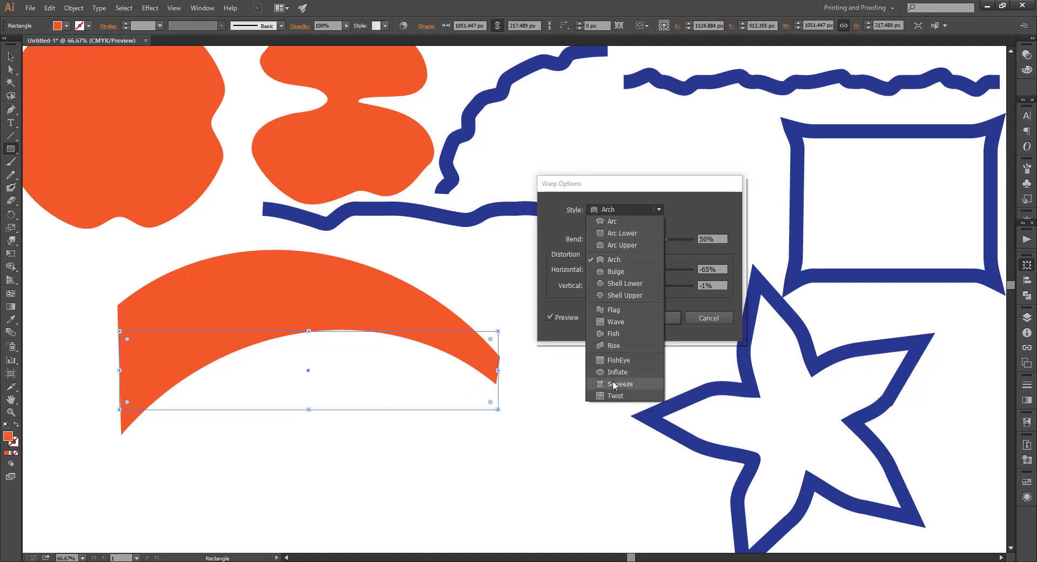
click(614, 333)
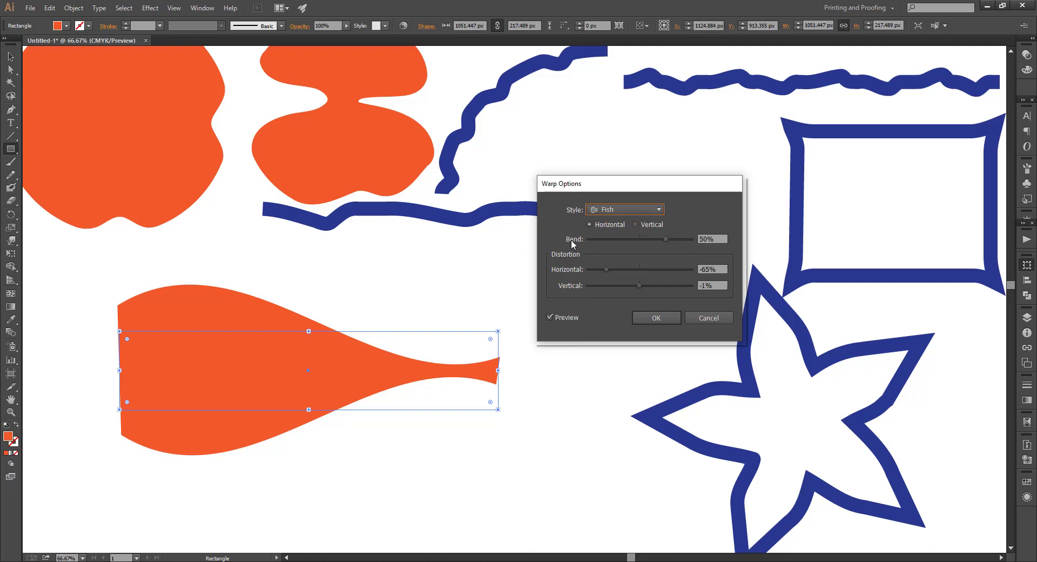
Try a -5% bend and a vertical orientation on the Fish warp, restoring 50% bend and horizontal orientation.
drag(667, 238, 645, 239)
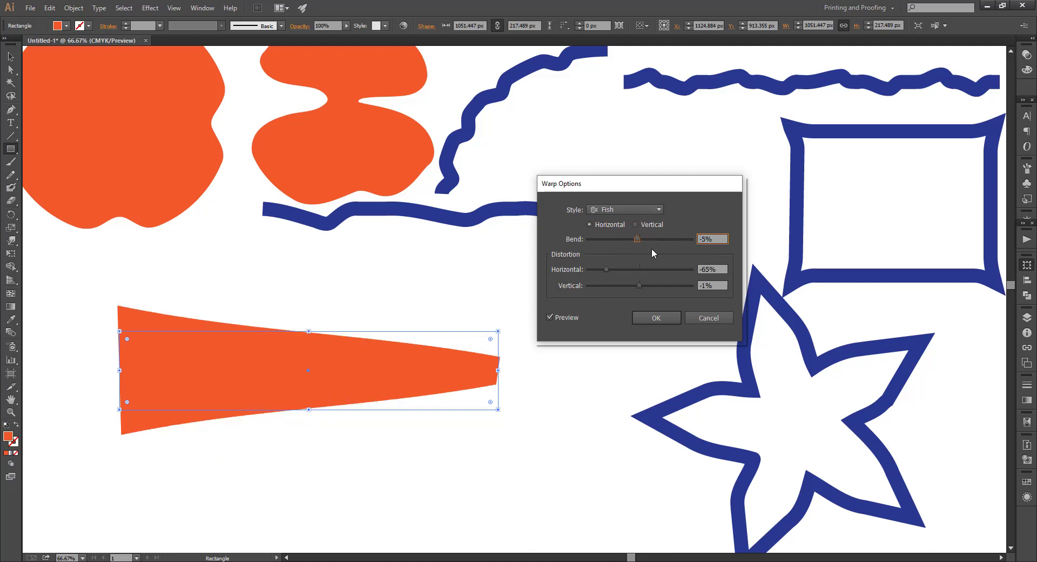
drag(640, 238, 667, 239)
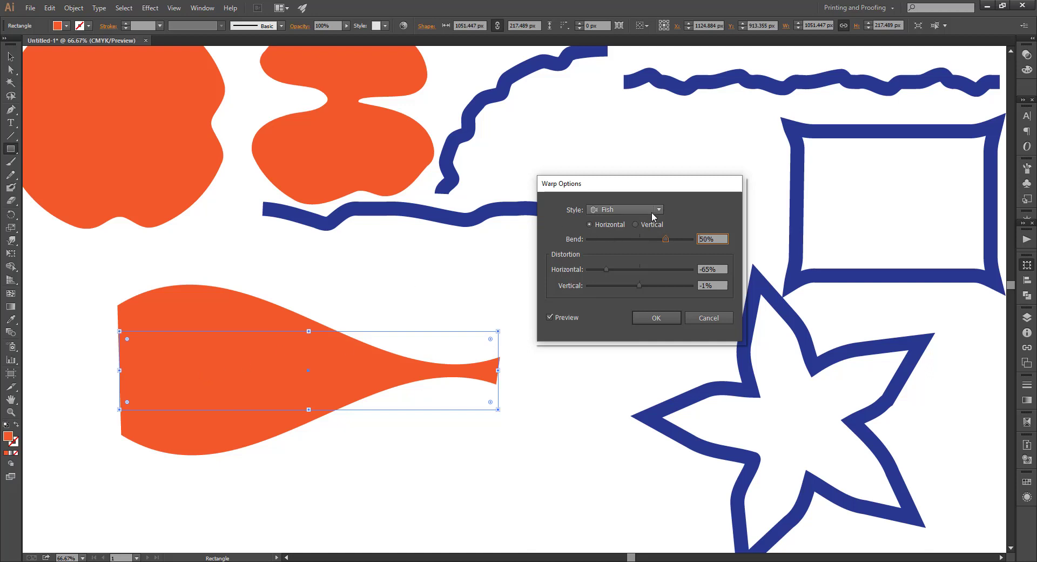
click(635, 224)
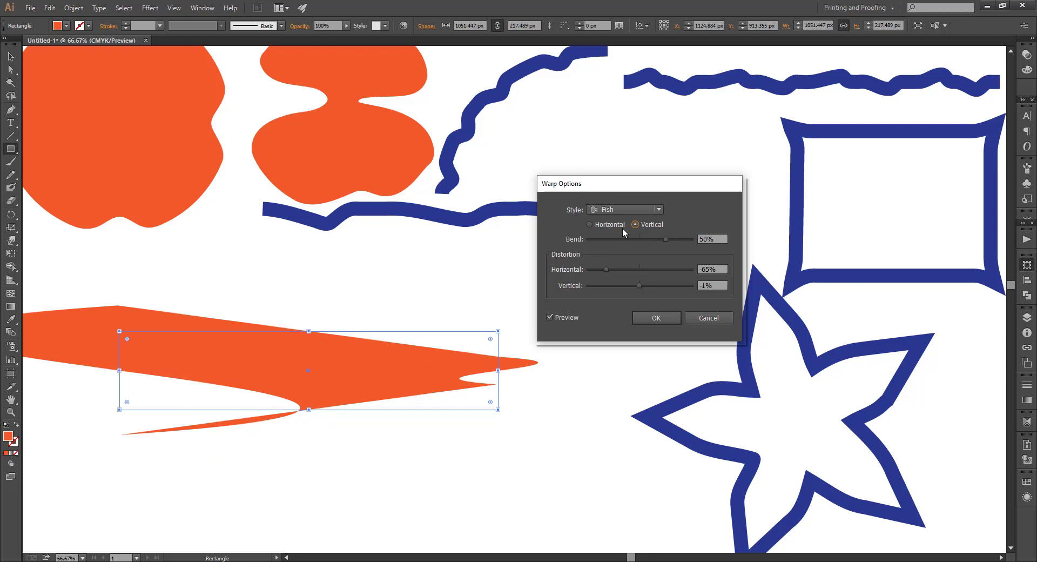
click(594, 223)
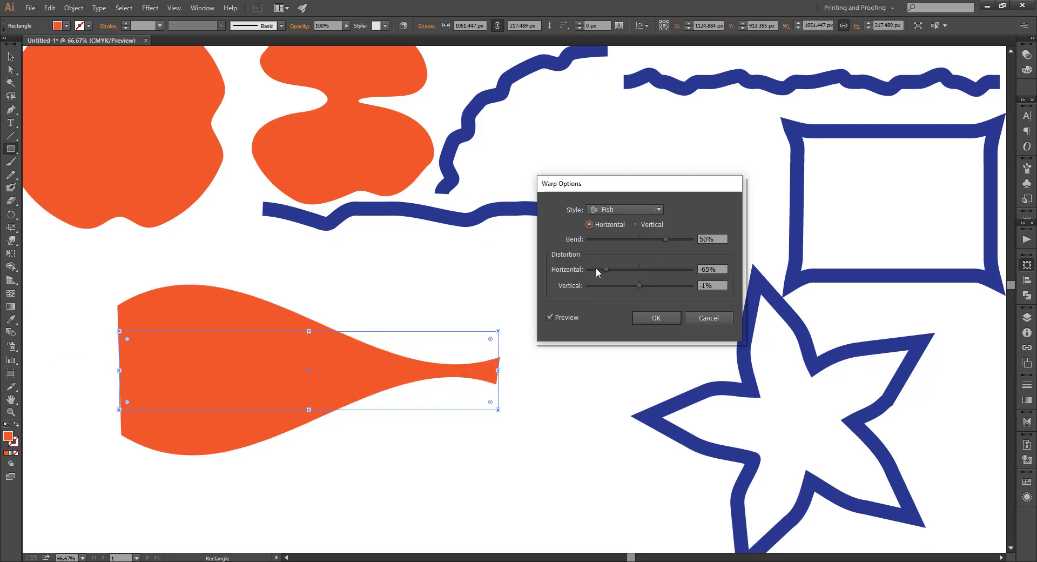
Apply the Fish warp with -41% horizontal distortion and move the shape to just below the long wavy line.
mouse_move(611, 267)
mouse_down()
mouse_move(637, 269)
mouse_move(619, 267)
mouse_up()
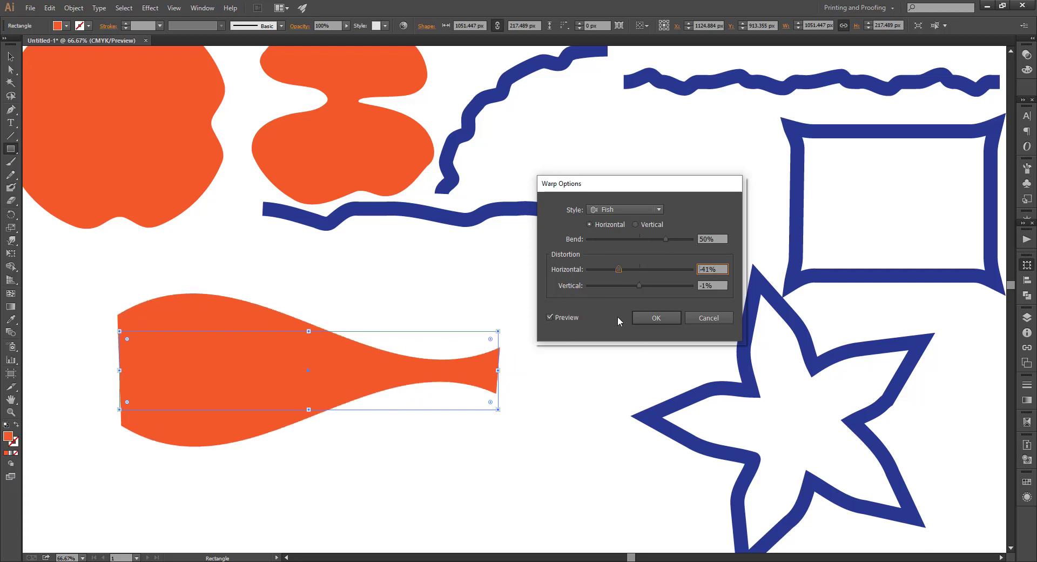
click(660, 314)
key(v)
drag(356, 362, 565, 293)
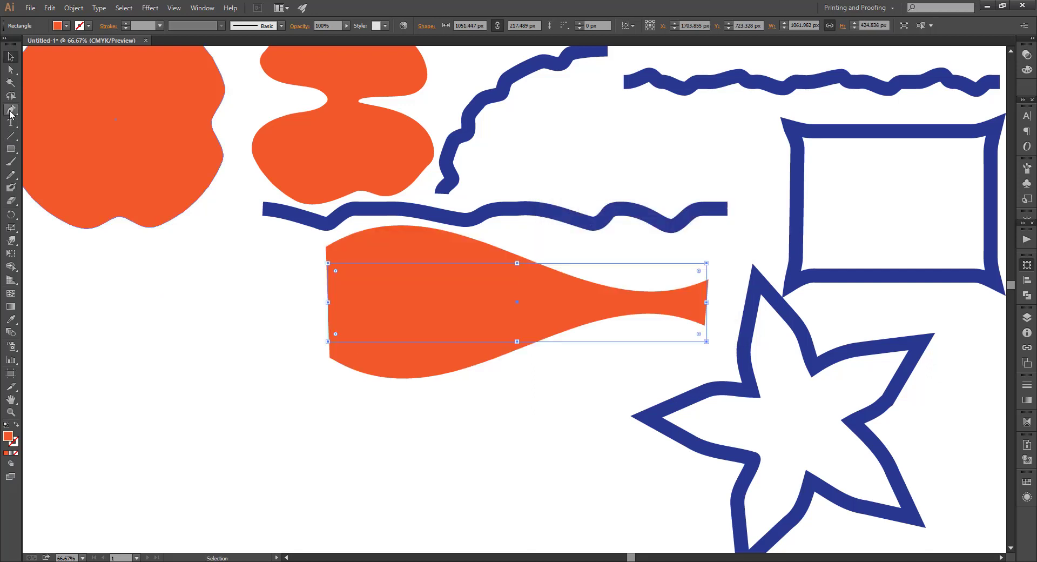
Add the text "GRAPHICS BMANIA" in the empty area beside the fish-warped shape.
click(10, 122)
click(156, 367)
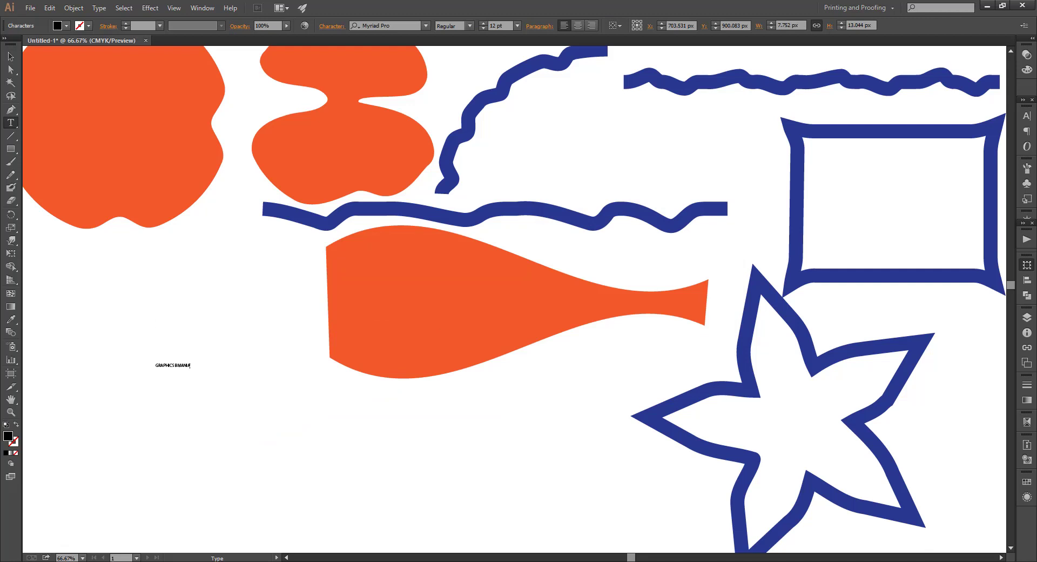
Enlarge the text to about 877 px wide and place it below the orange shapes.
click(11, 70)
click(11, 57)
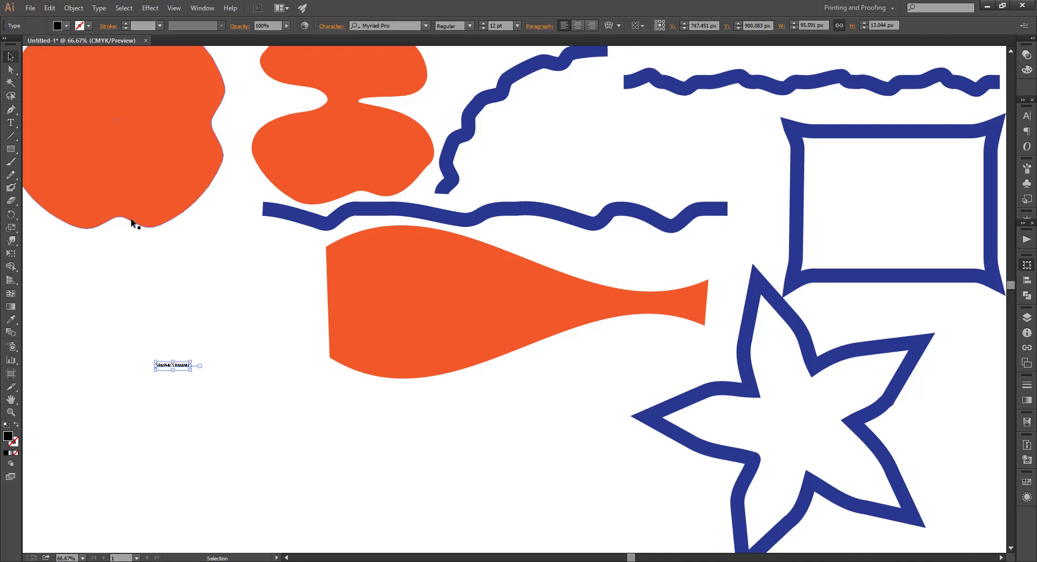
drag(190, 371, 473, 516)
drag(341, 413, 297, 439)
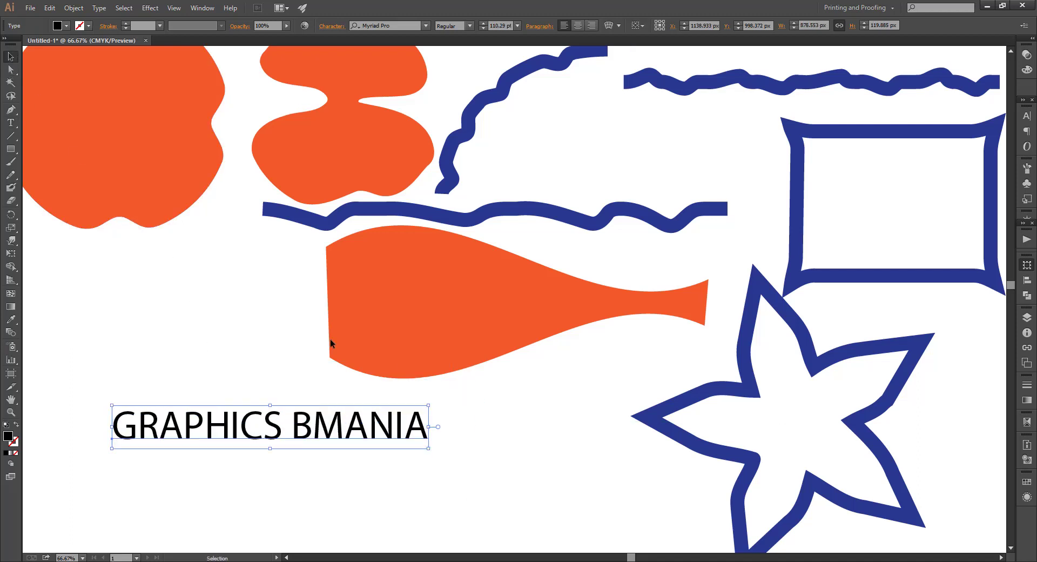
Give the text a vertical Arc warp with 15% bend, 2% horizontal and -12% vertical distortion.
click(149, 9)
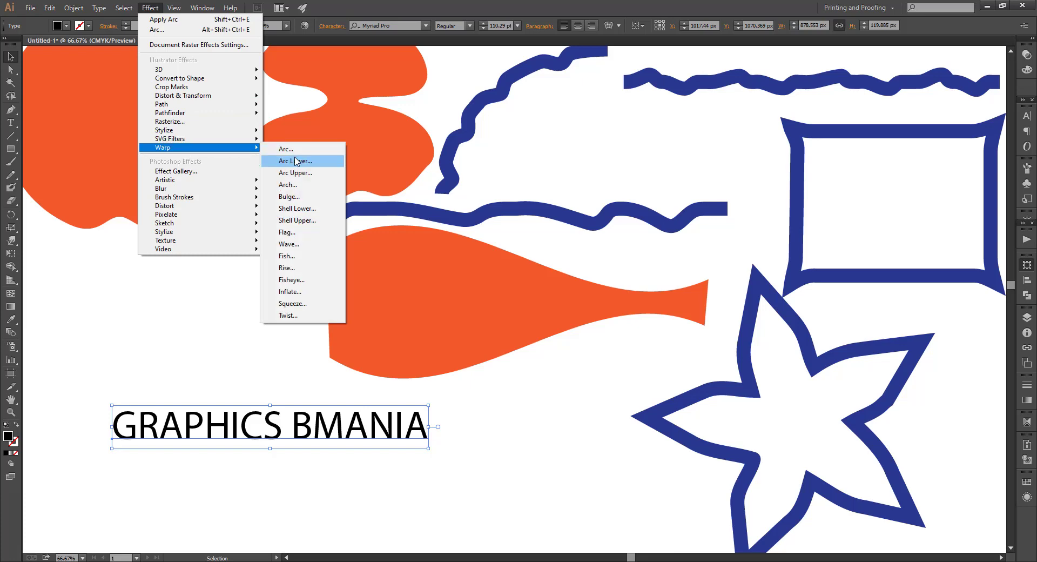
click(297, 151)
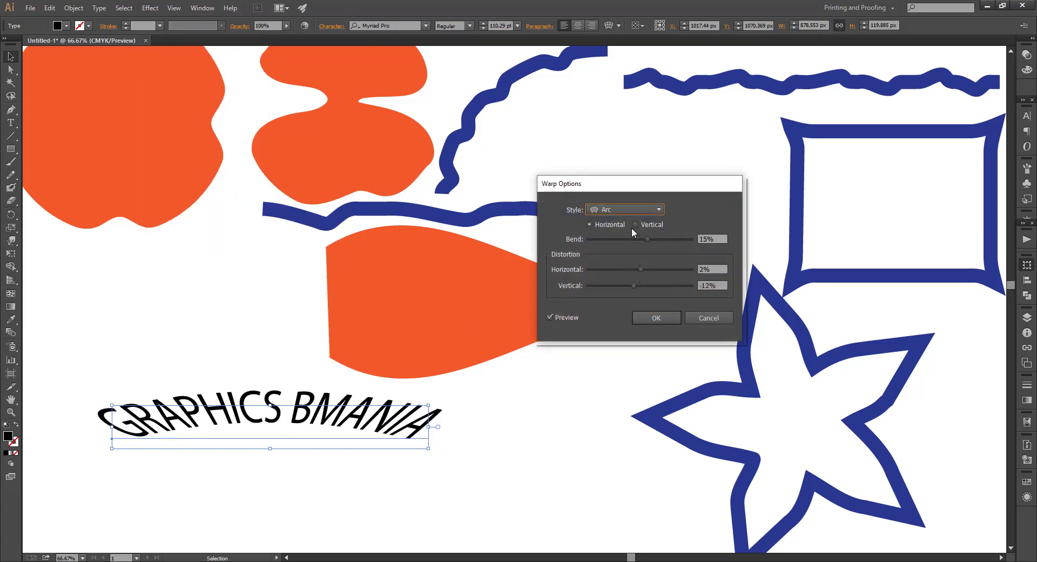
click(636, 224)
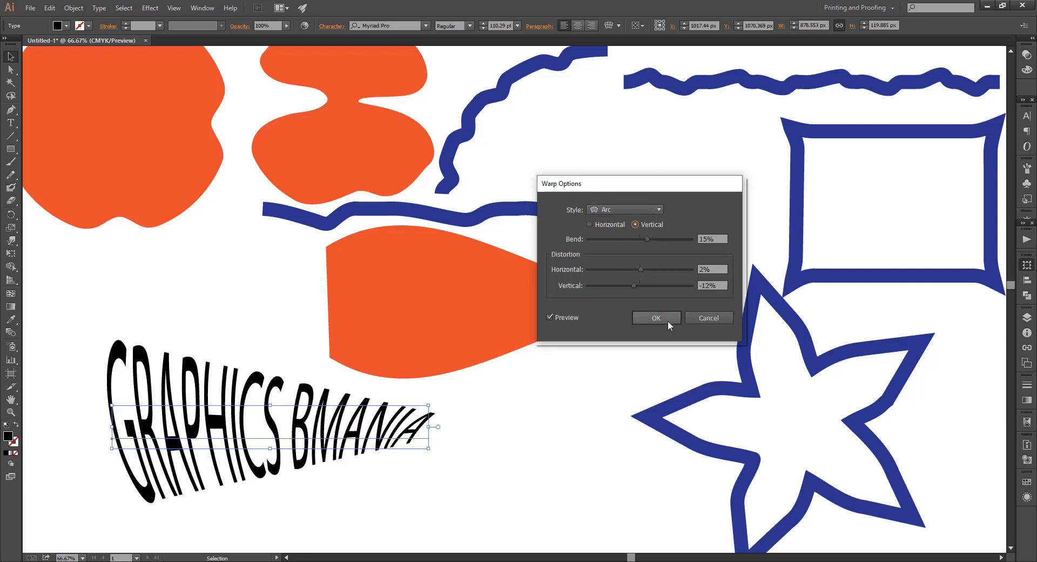
Try the Fish and Flag warp styles on the text.
click(657, 209)
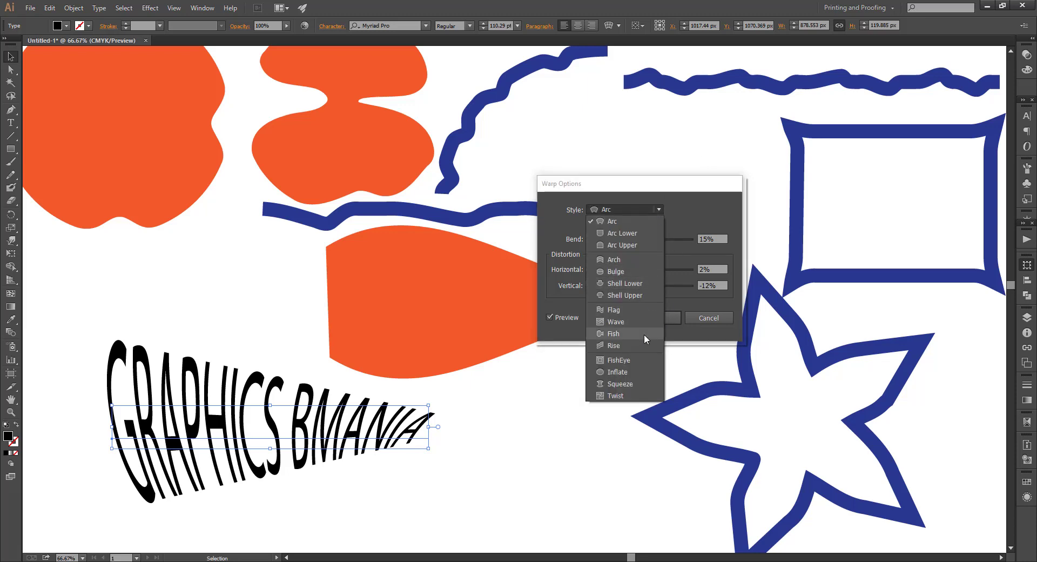
click(614, 334)
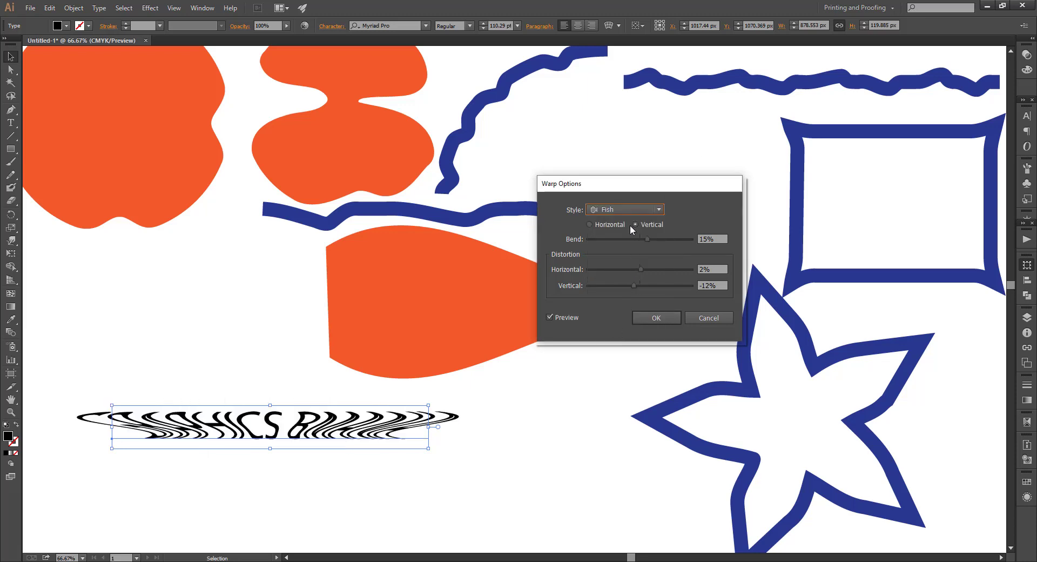
click(659, 210)
click(630, 310)
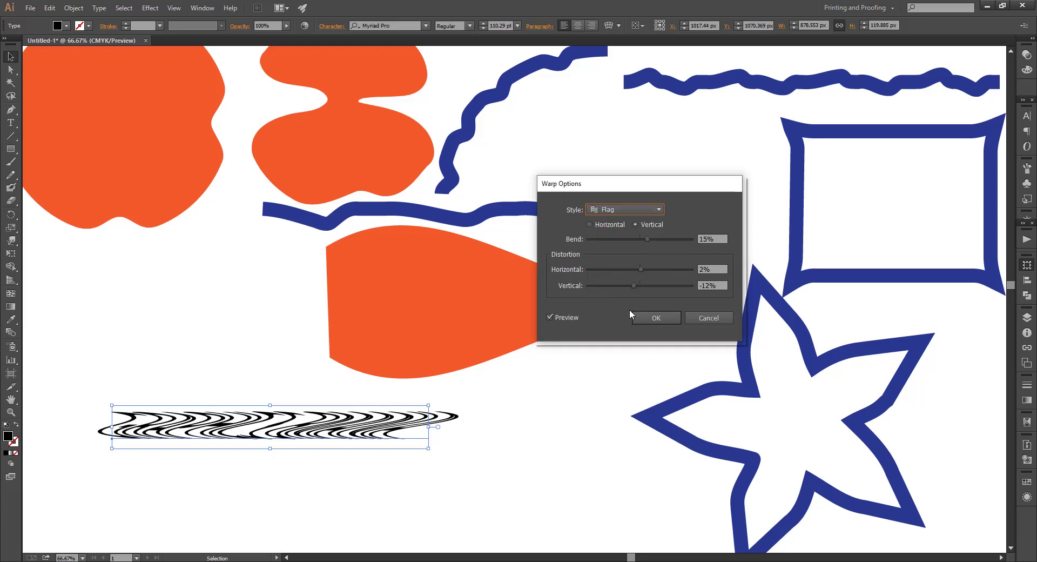
Set the text's warp style to Arc, apply the effect and deselect the text.
click(659, 209)
click(610, 229)
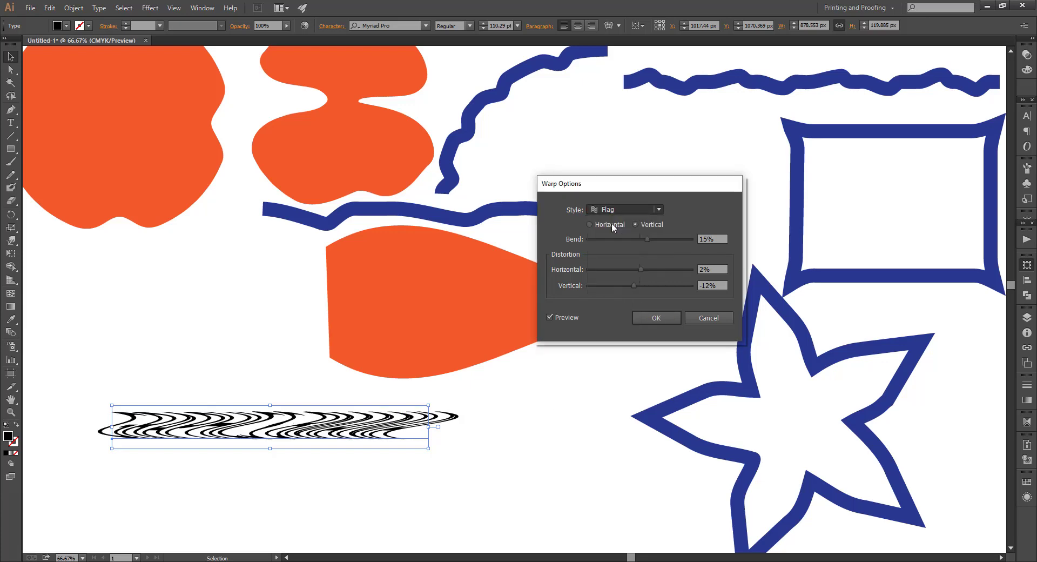
click(670, 319)
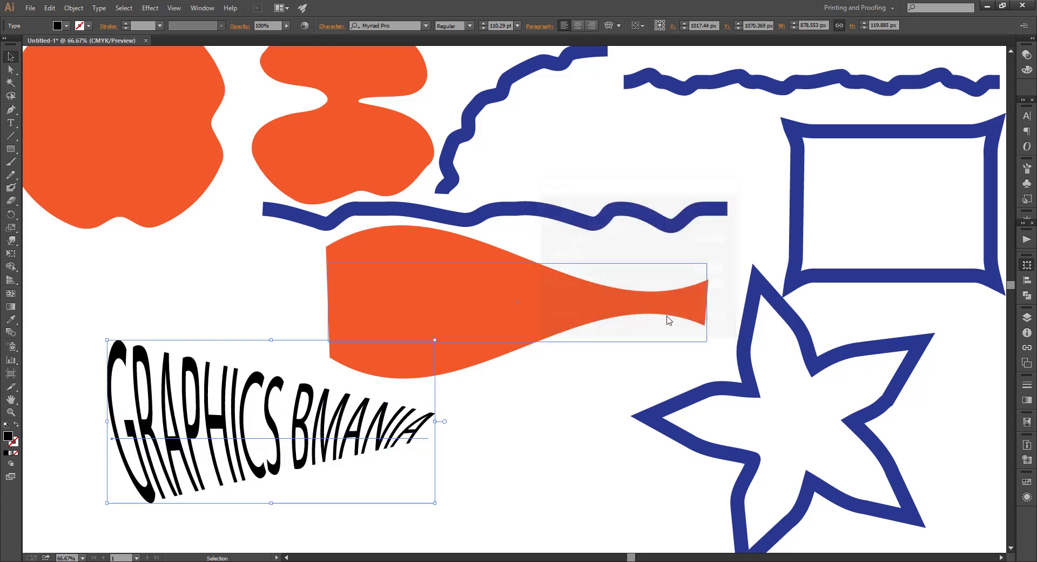
click(432, 459)
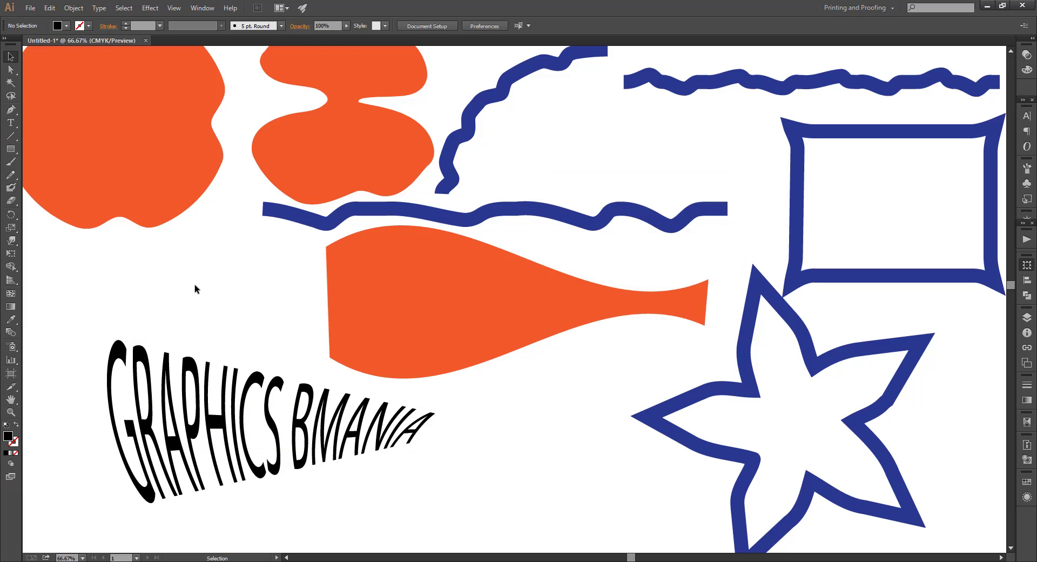